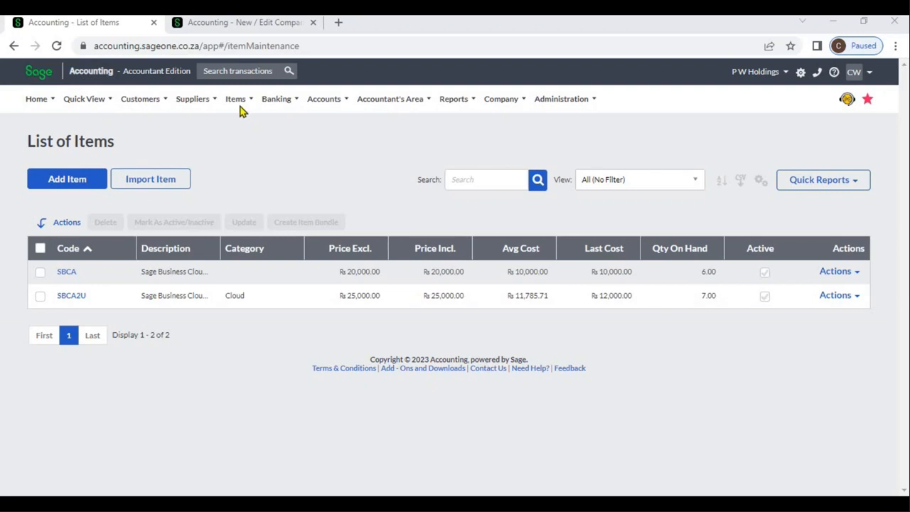
# - Start a new inventory item and set its code to S001
pyautogui.moveTo(240, 111)
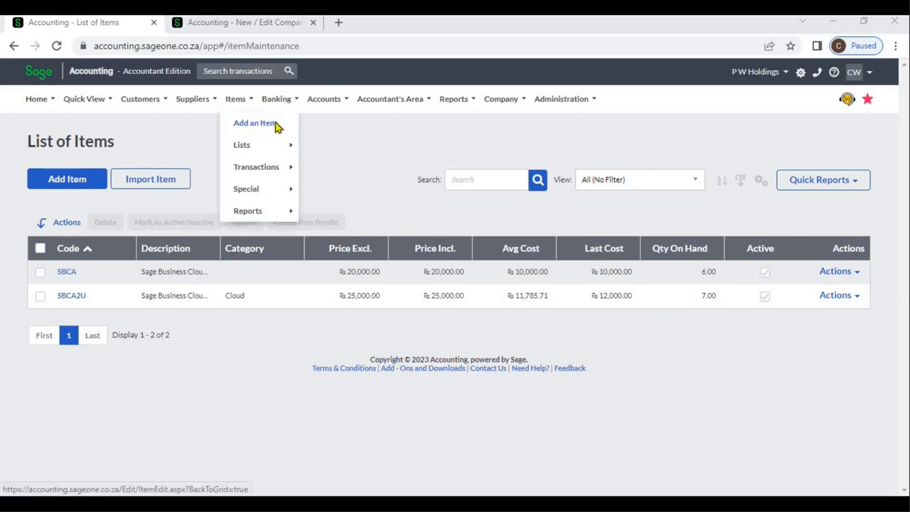
pyautogui.click(256, 123)
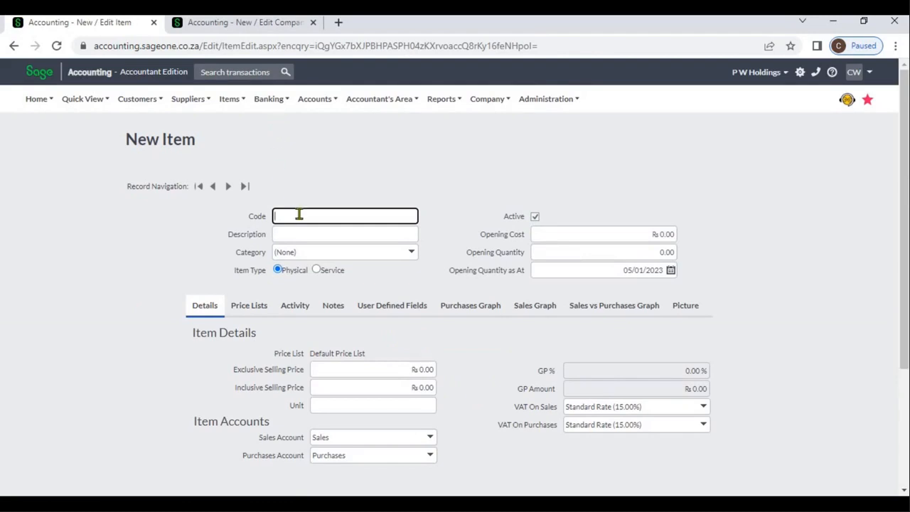
pyautogui.write('S')
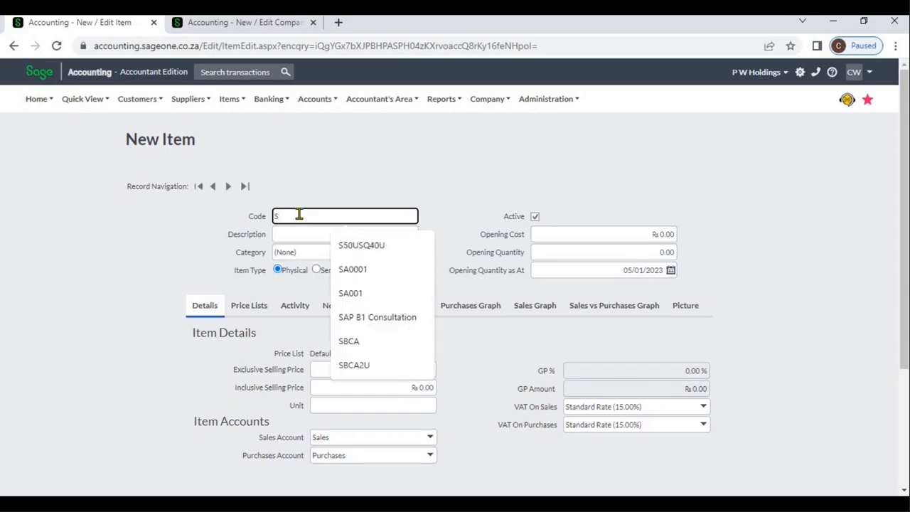
pyautogui.write('001')
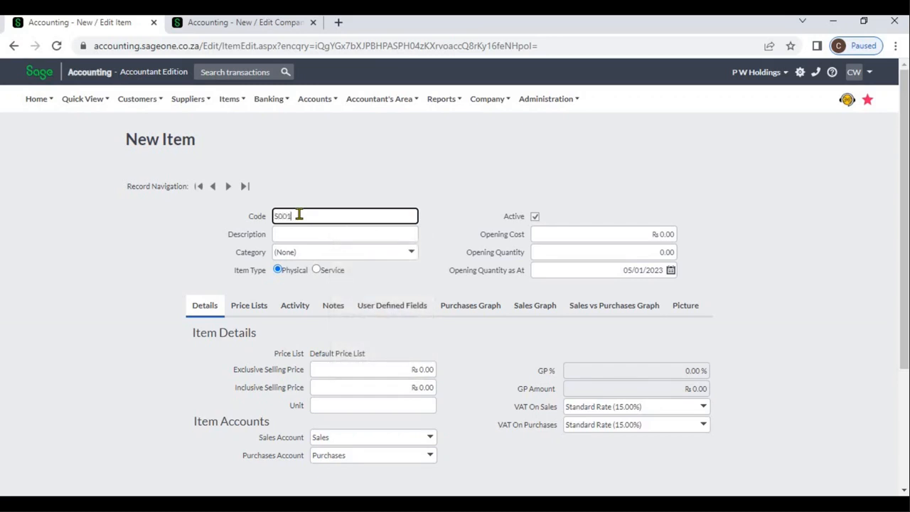
# - Set the item's description to "Sage Business Cloud Accounting 2"
pyautogui.click(306, 234)
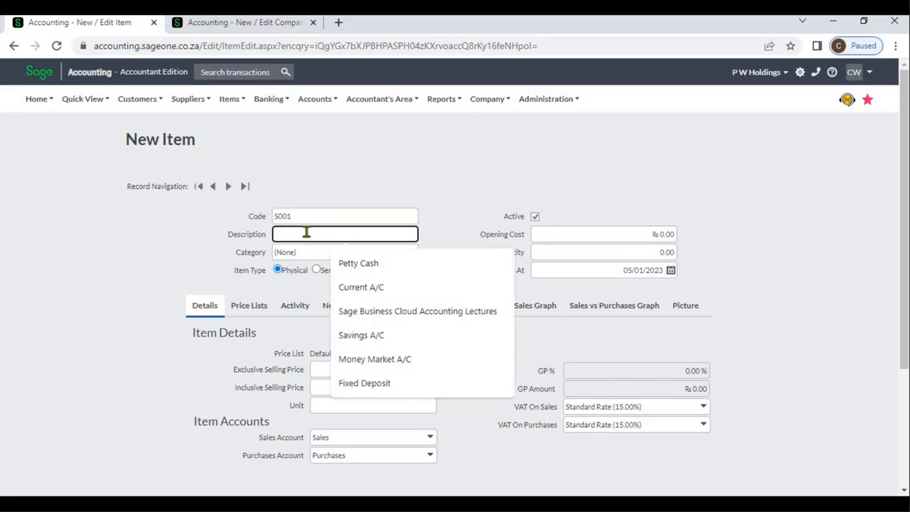
pyautogui.write('S')
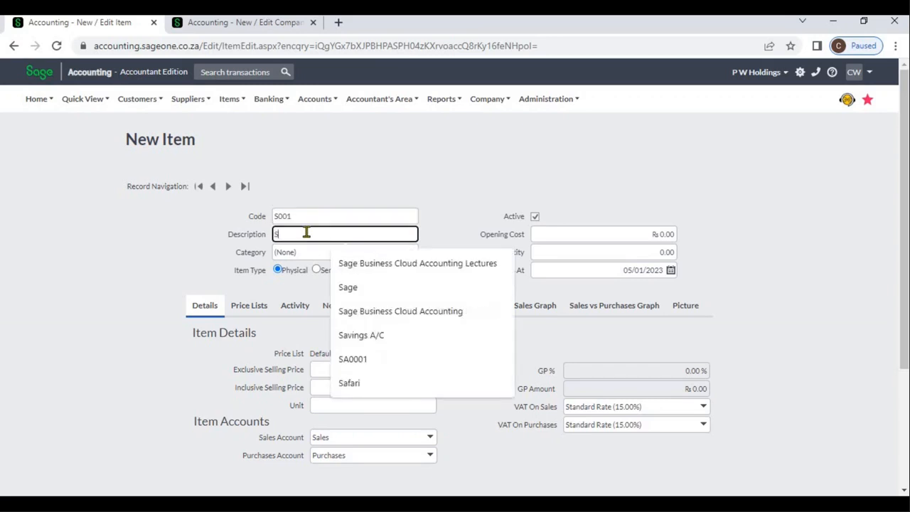
pyautogui.write('age Business Cloud Accounting')
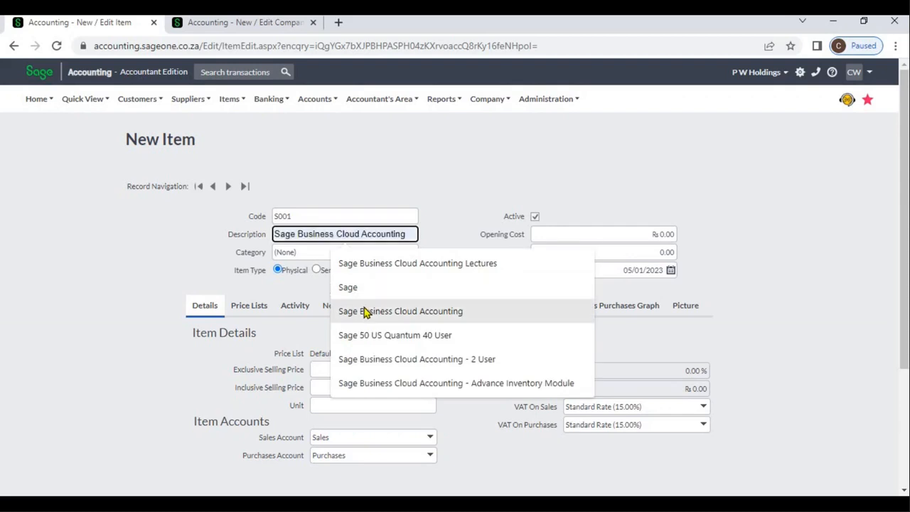
pyautogui.click(364, 313)
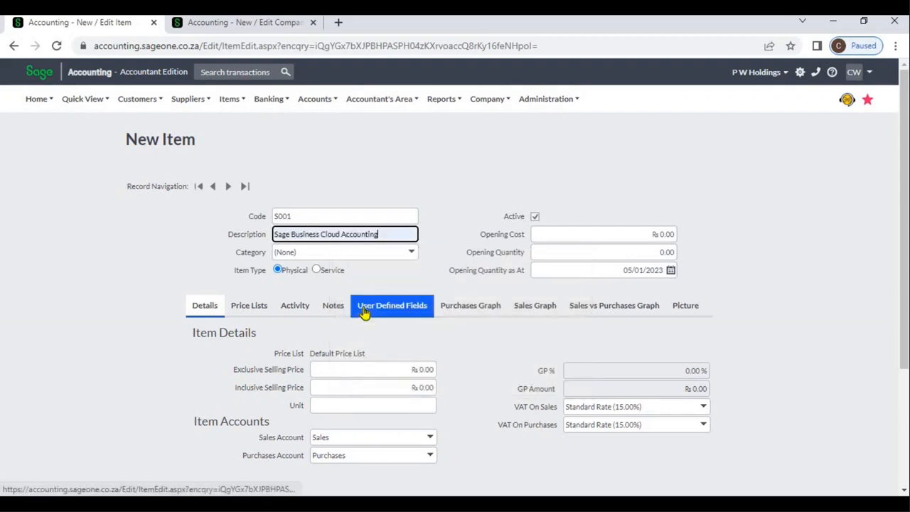
pyautogui.write('2')
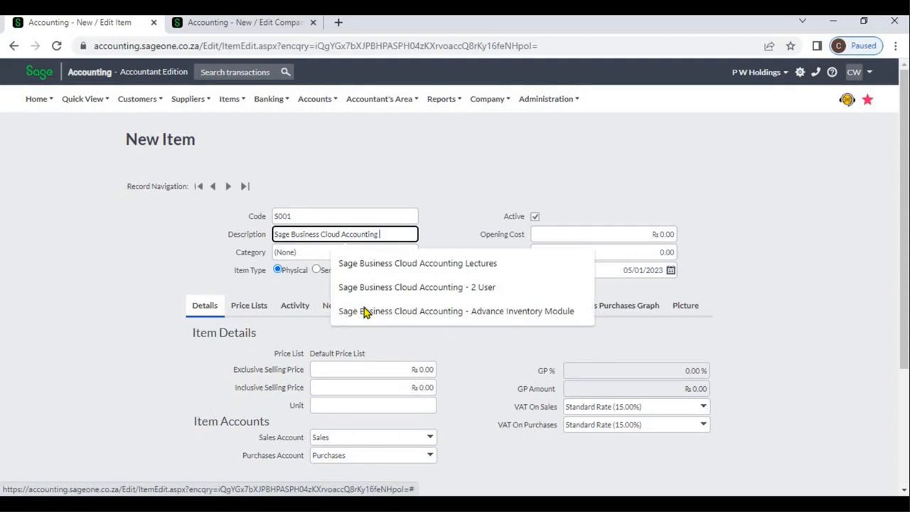
pyautogui.click(441, 226)
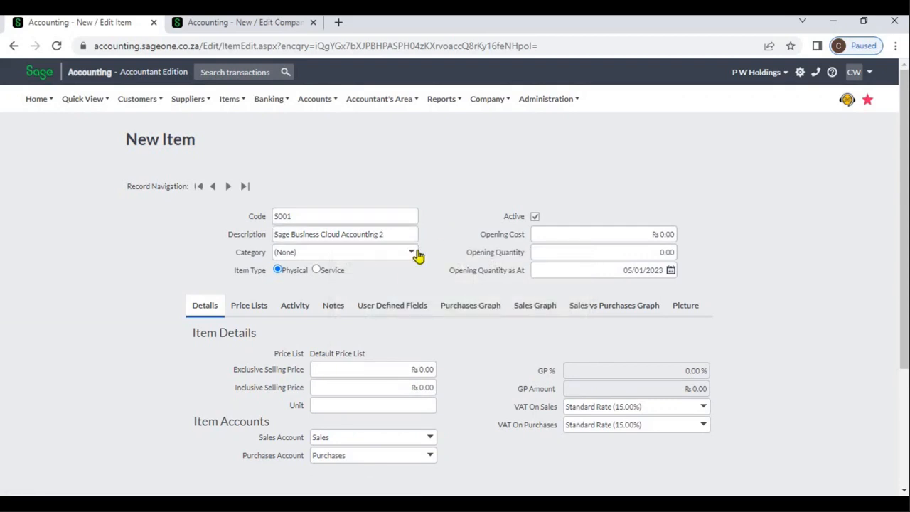
# - Assign the new item to the Cloud category
pyautogui.click(417, 254)
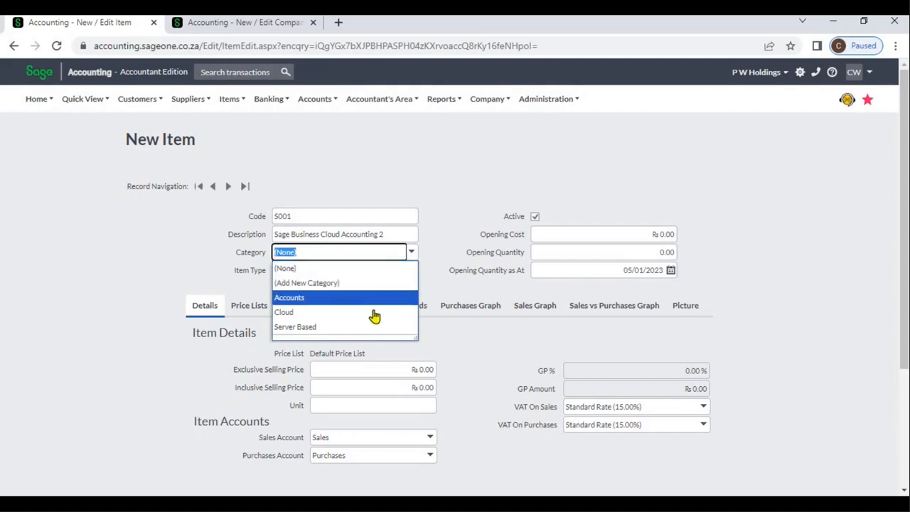
pyautogui.click(373, 313)
pyautogui.click(441, 226)
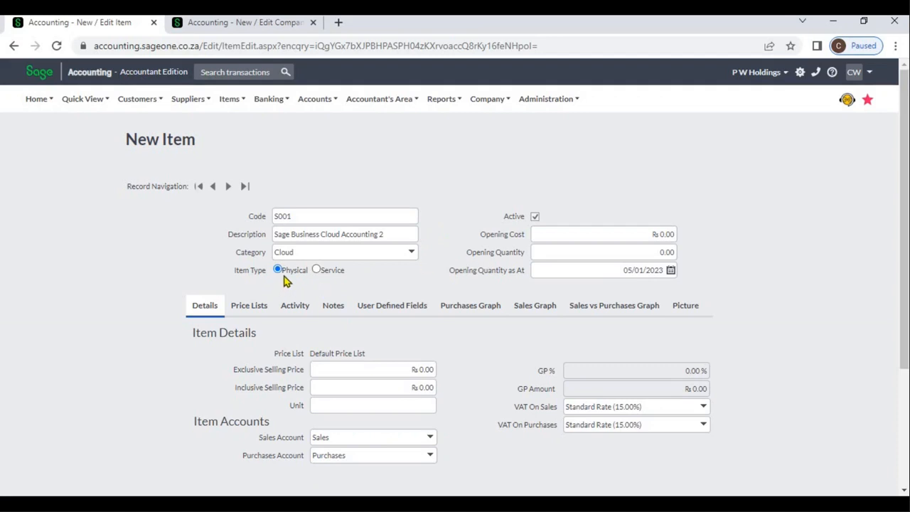
pyautogui.click(571, 238)
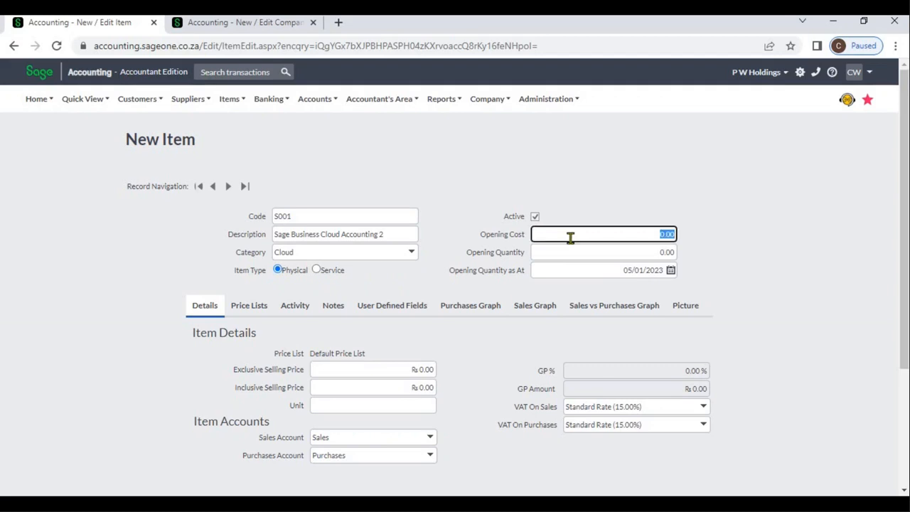
pyautogui.click(569, 250)
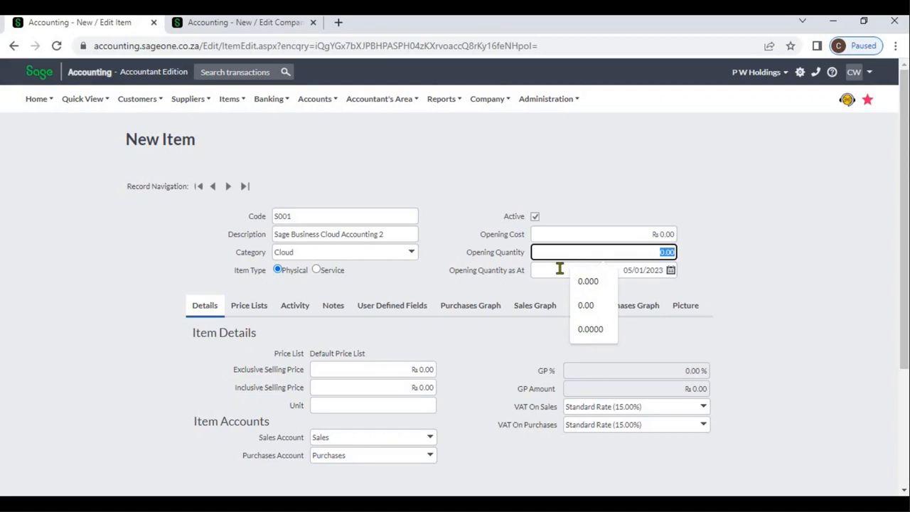
pyautogui.click(560, 268)
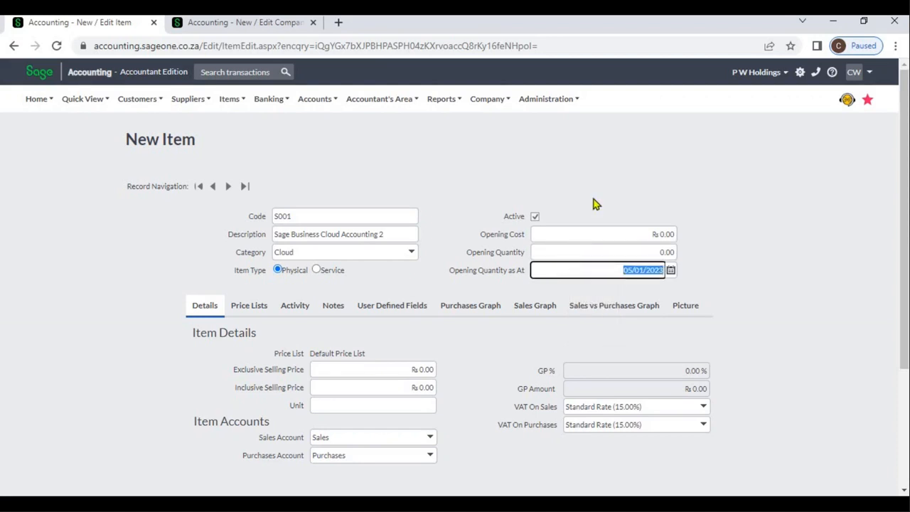
pyautogui.click(500, 183)
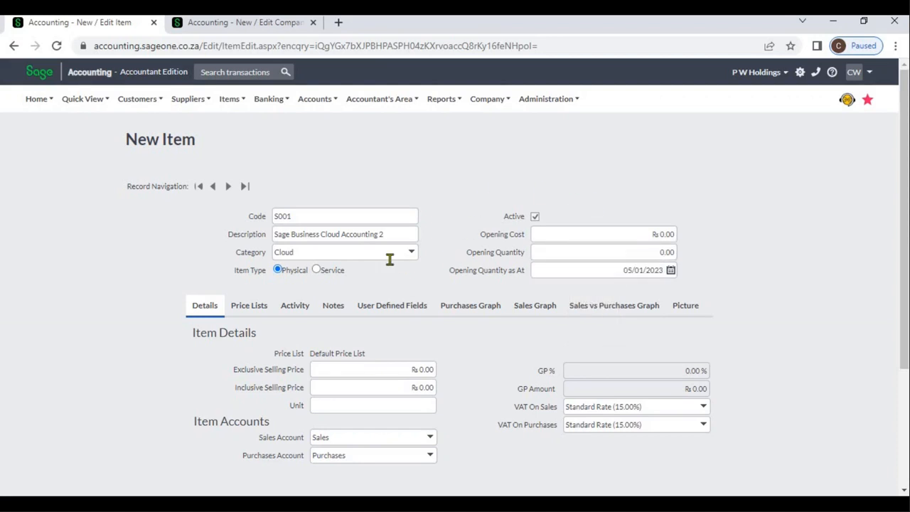
# - Switch the item type between Service and Physical, ending on Physical, and toggle the item's Active status off and on
pyautogui.click(334, 273)
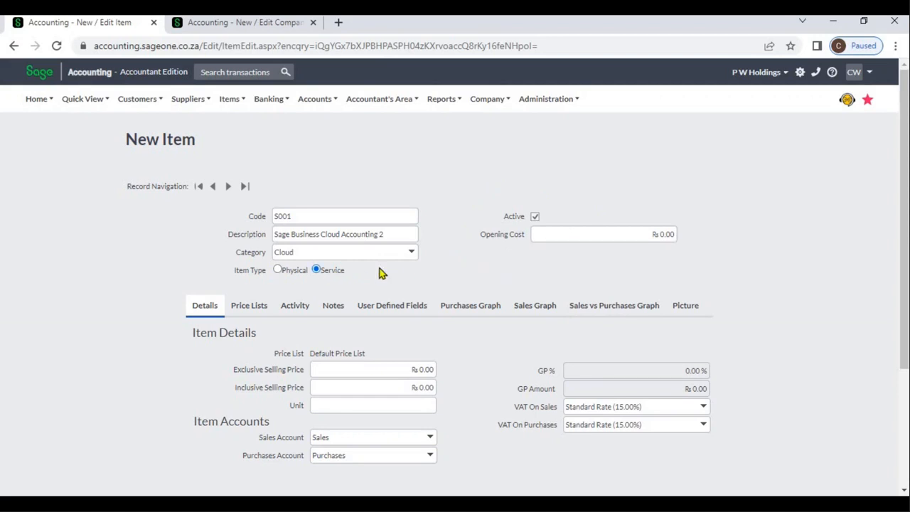
pyautogui.click(278, 270)
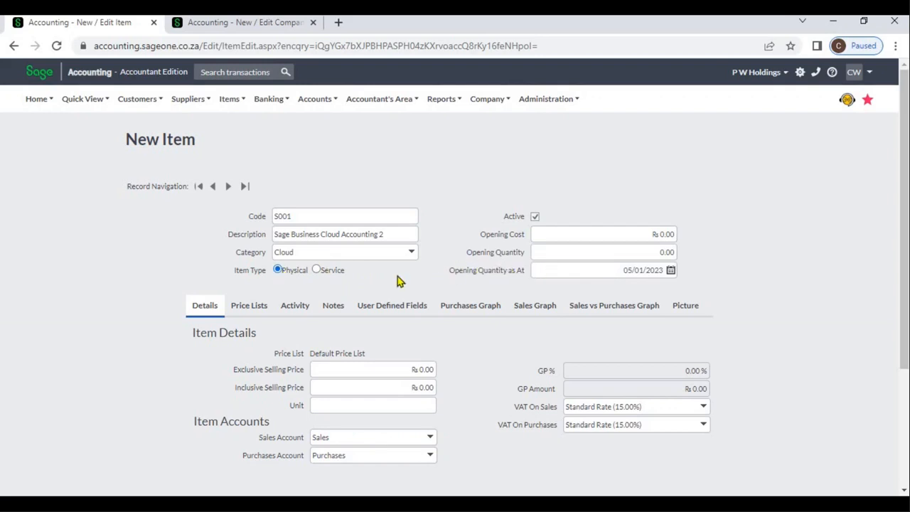
pyautogui.click(332, 270)
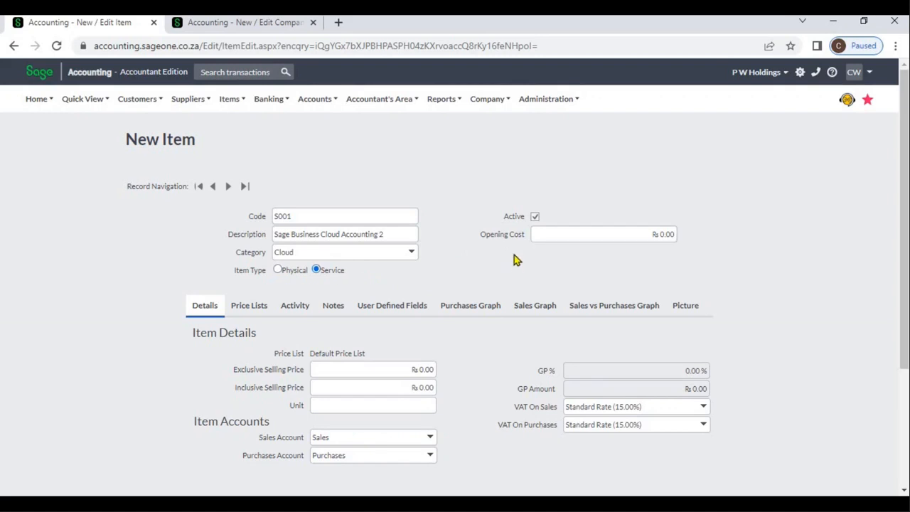
pyautogui.click(591, 236)
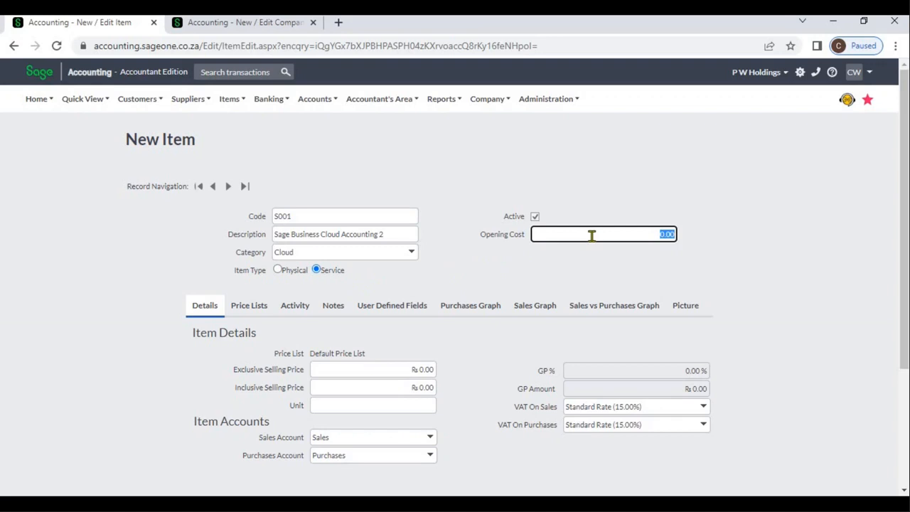
pyautogui.click(549, 275)
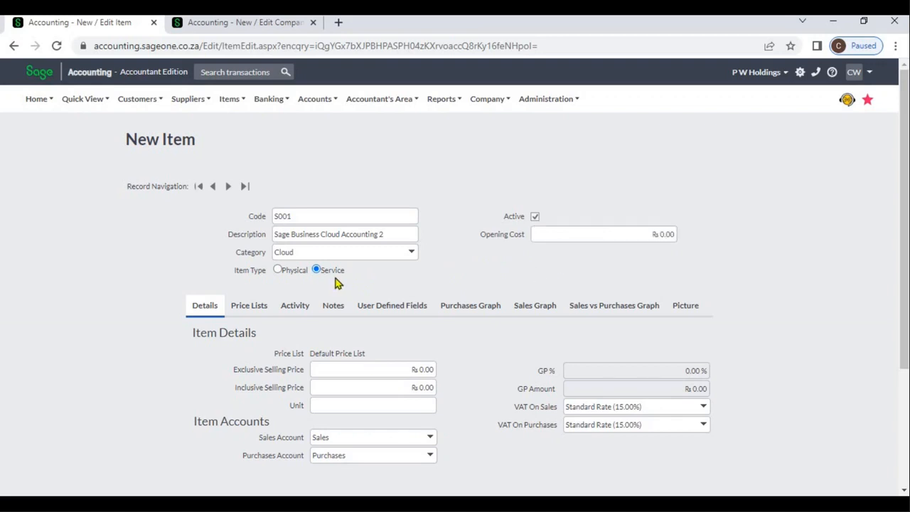
pyautogui.click(296, 273)
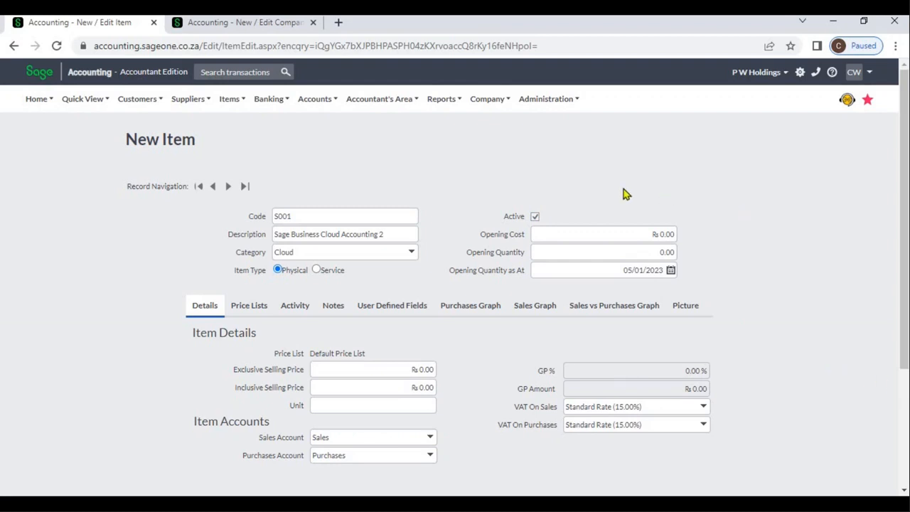
pyautogui.click(537, 220)
pyautogui.click(537, 221)
# - Set the item's exclusive selling price to 25,000
pyautogui.scroll(-3, 904, 491)
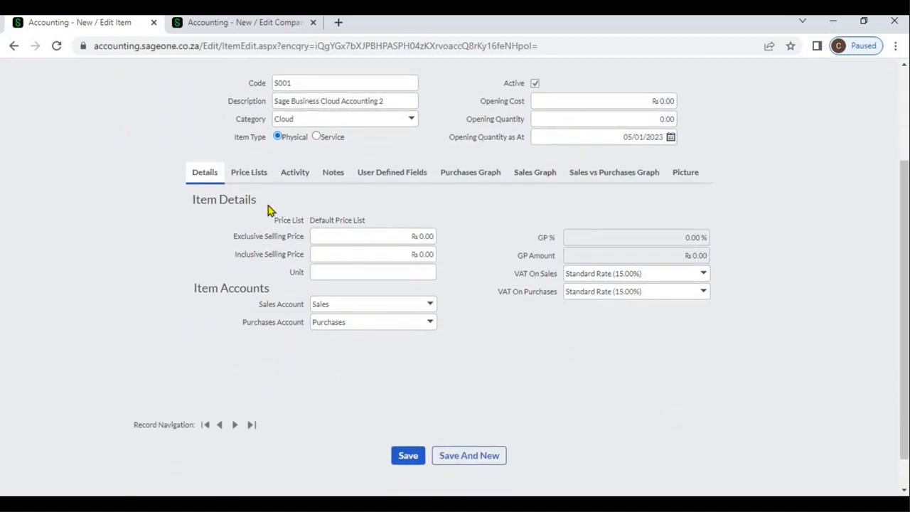
pyautogui.click(343, 236)
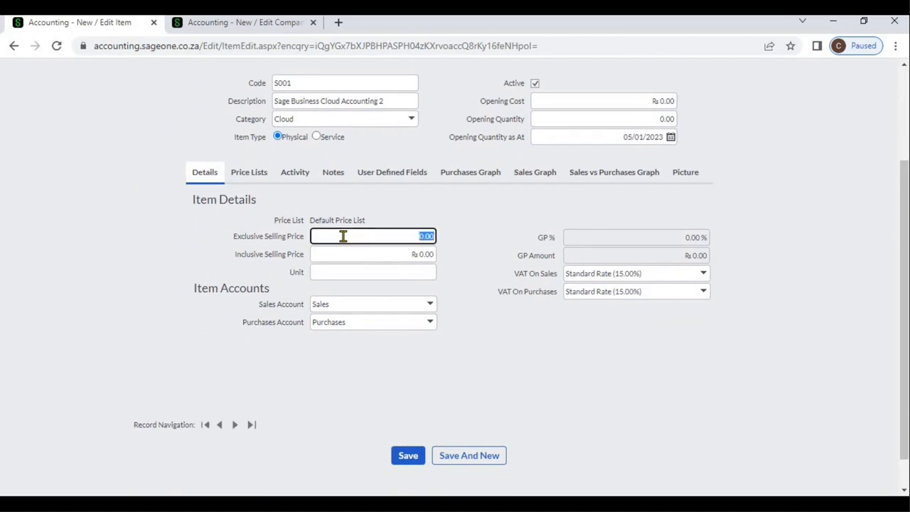
pyautogui.write('25,000')
pyautogui.press('Tab')
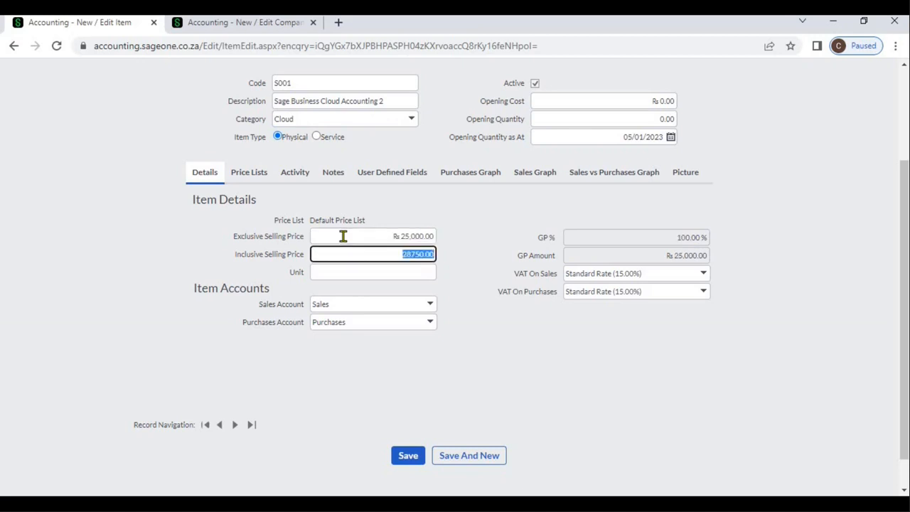
pyautogui.click(473, 240)
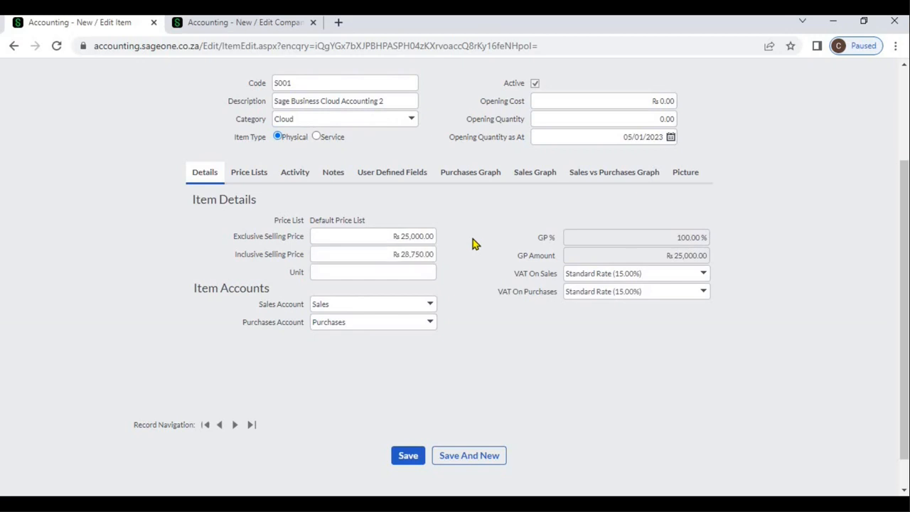
# - Set the item's opening cost to 20,000
pyautogui.click(576, 106)
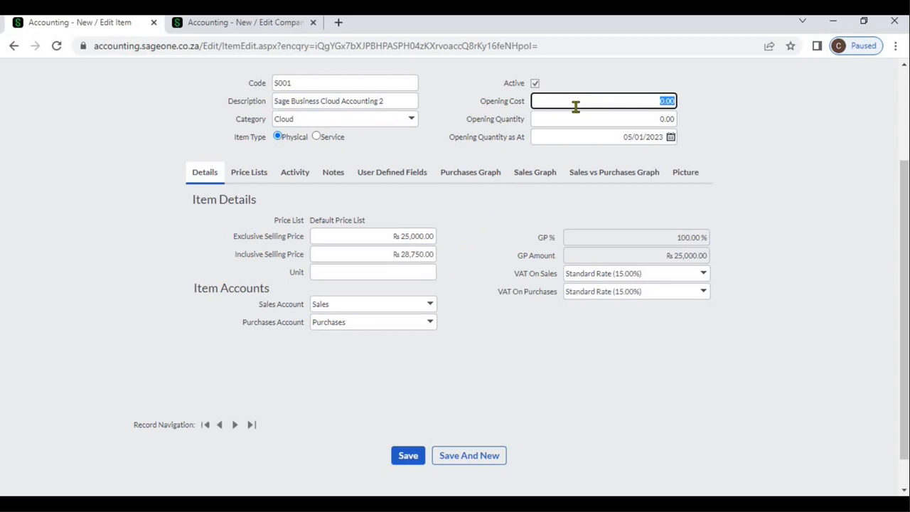
pyautogui.write('20000')
pyautogui.press('Tab')
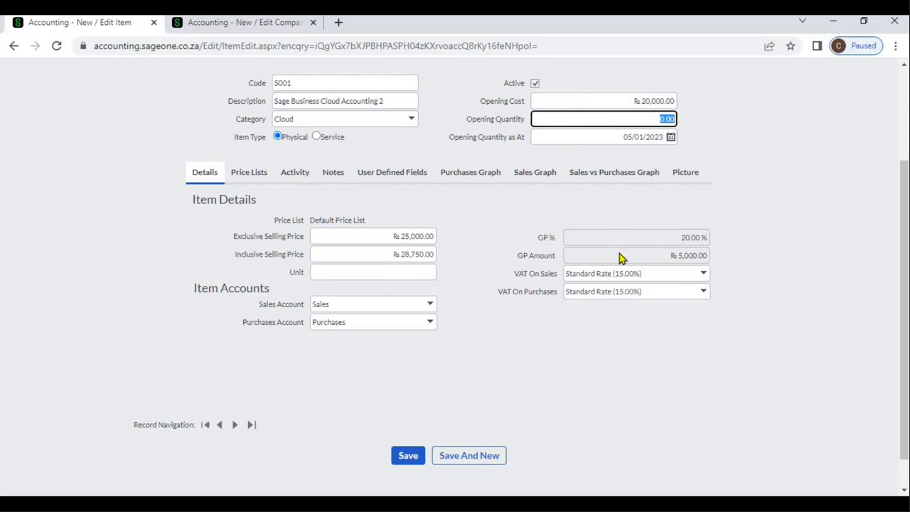
pyautogui.click(704, 276)
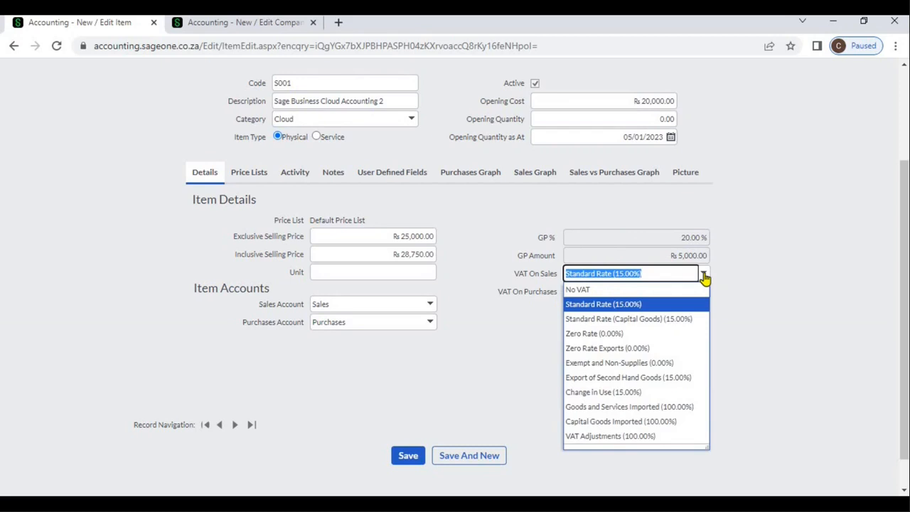
pyautogui.click(705, 277)
pyautogui.click(759, 289)
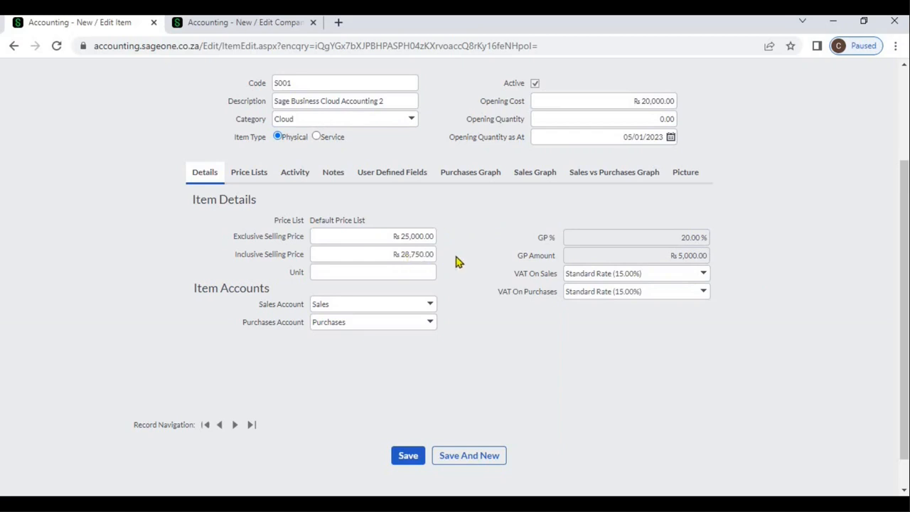
# - Set the item's unit to Nos and its sales account to Sage Business Cloud Accounting Sales
pyautogui.click(430, 273)
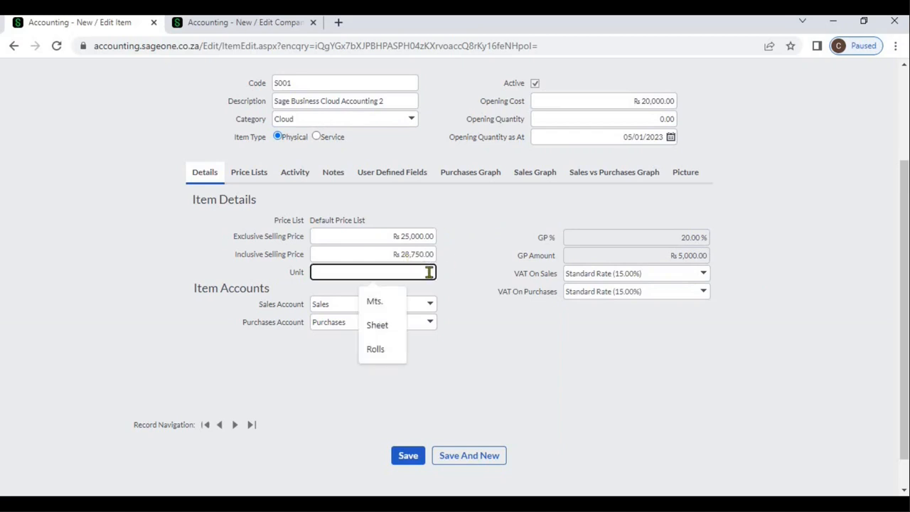
pyautogui.write('N')
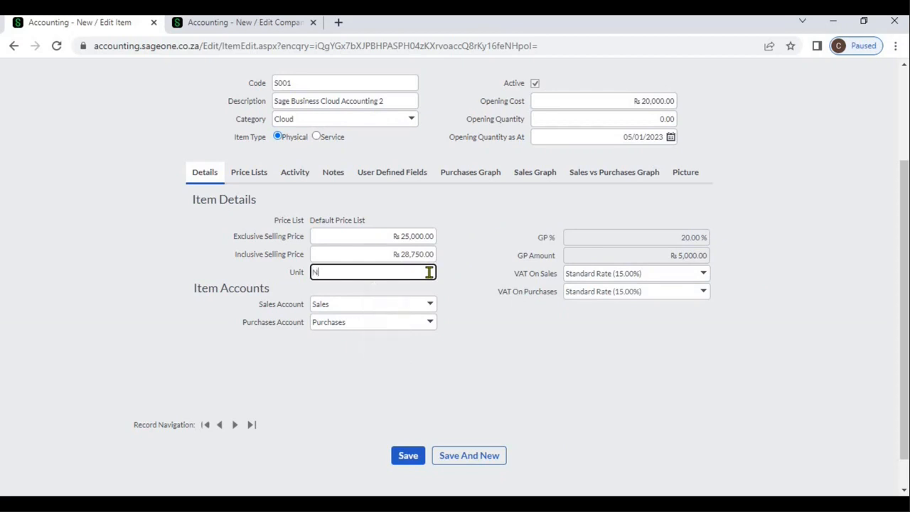
pyautogui.write('os')
pyautogui.click(470, 247)
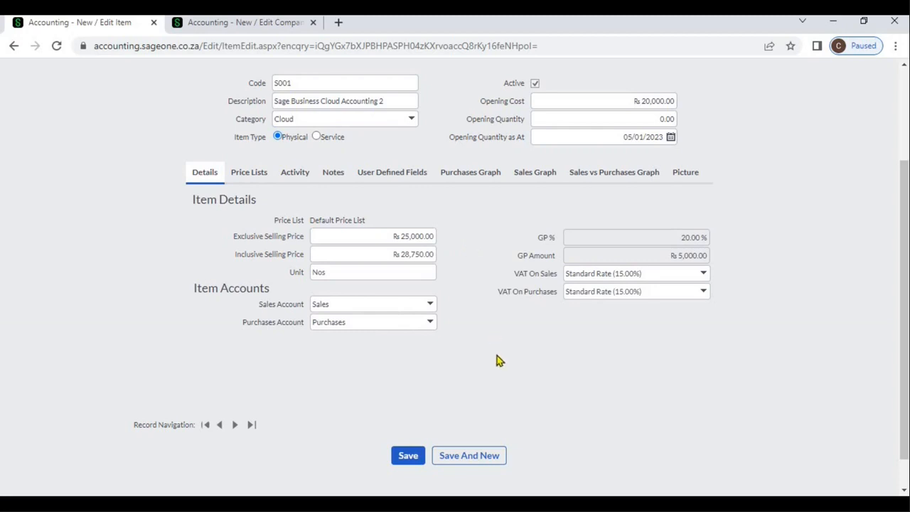
pyautogui.click(431, 306)
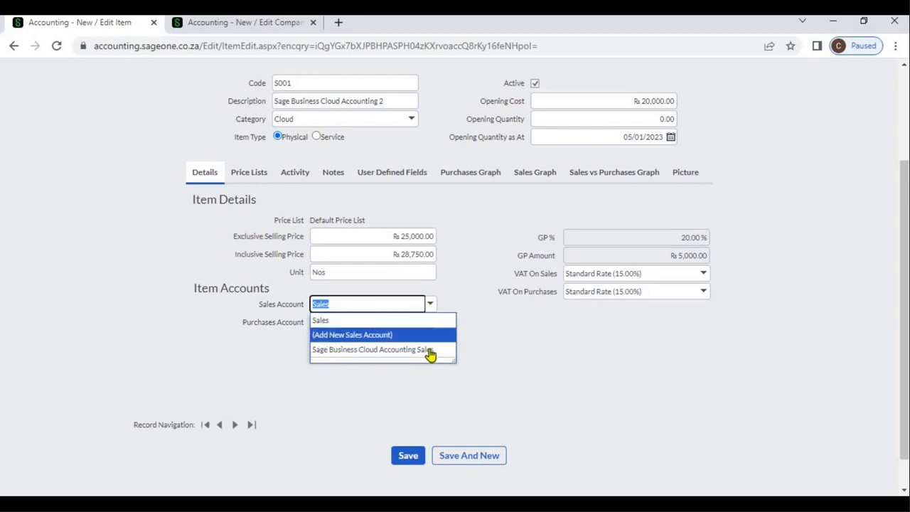
pyautogui.click(431, 350)
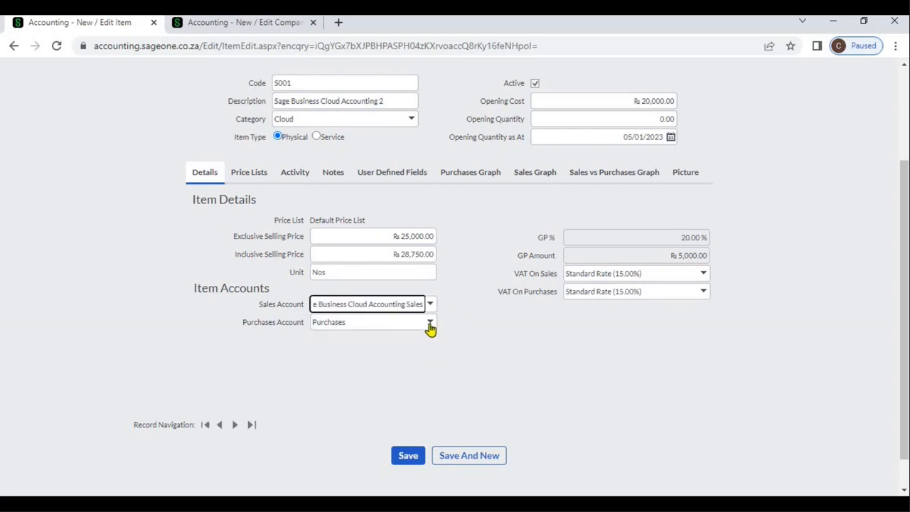
# - Keep Purchases as the item's purchases account and save the item
pyautogui.click(430, 325)
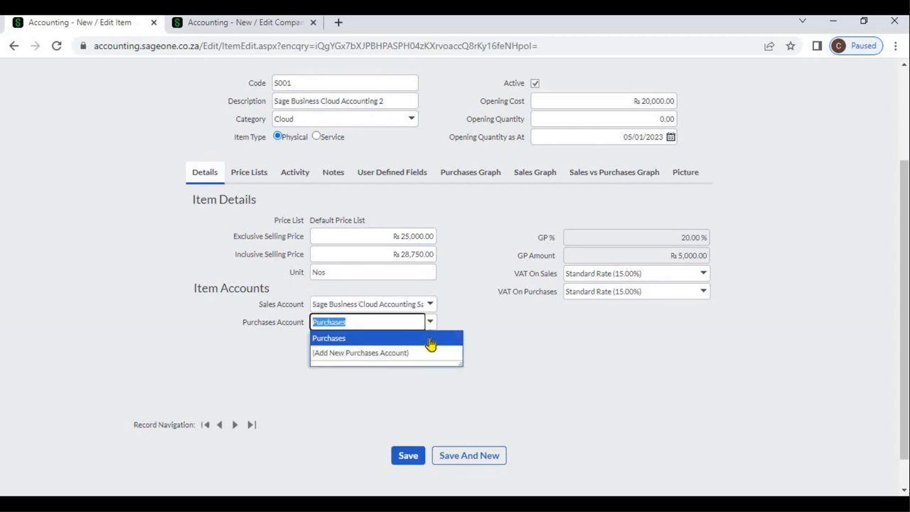
pyautogui.click(484, 359)
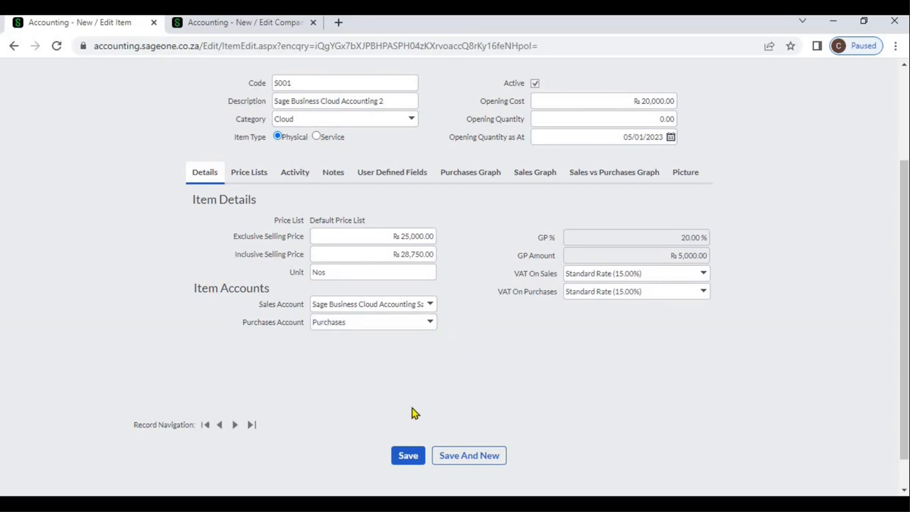
pyautogui.click(407, 455)
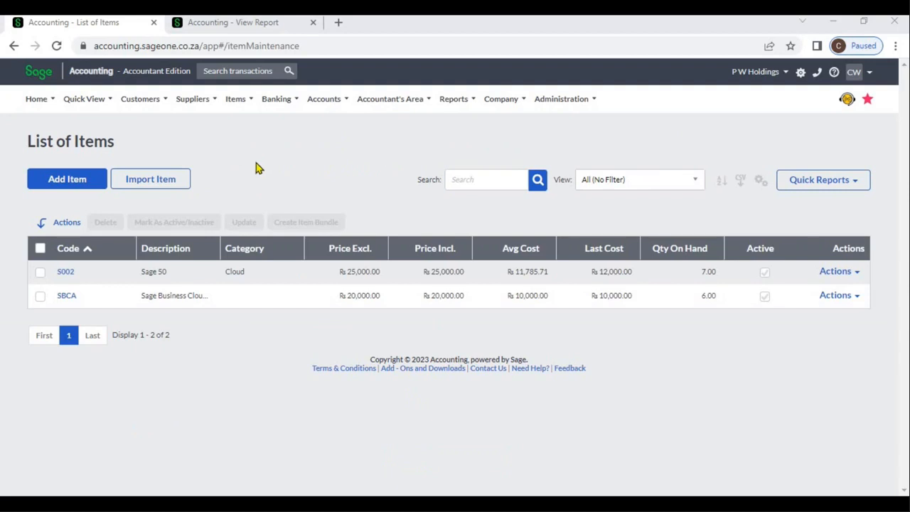
# - Open item SBCA from the list of items and show its price lists
pyautogui.click(67, 298)
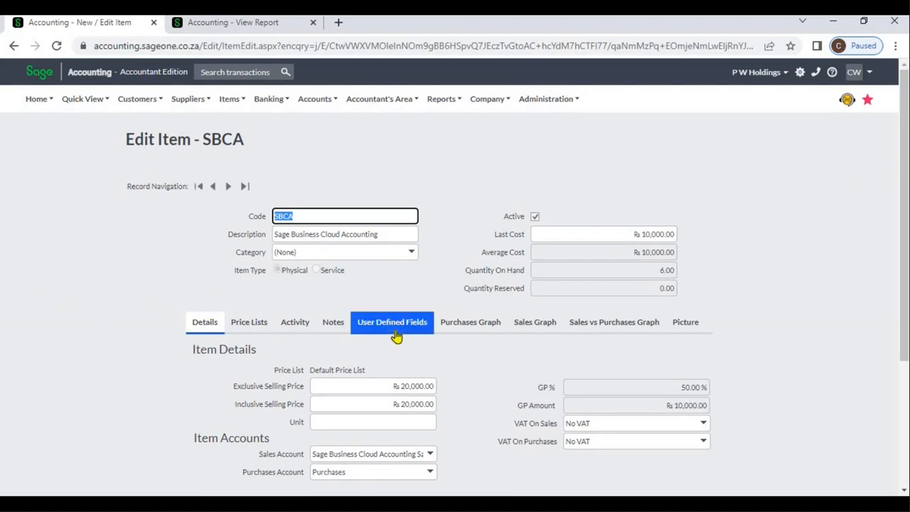
pyautogui.click(258, 323)
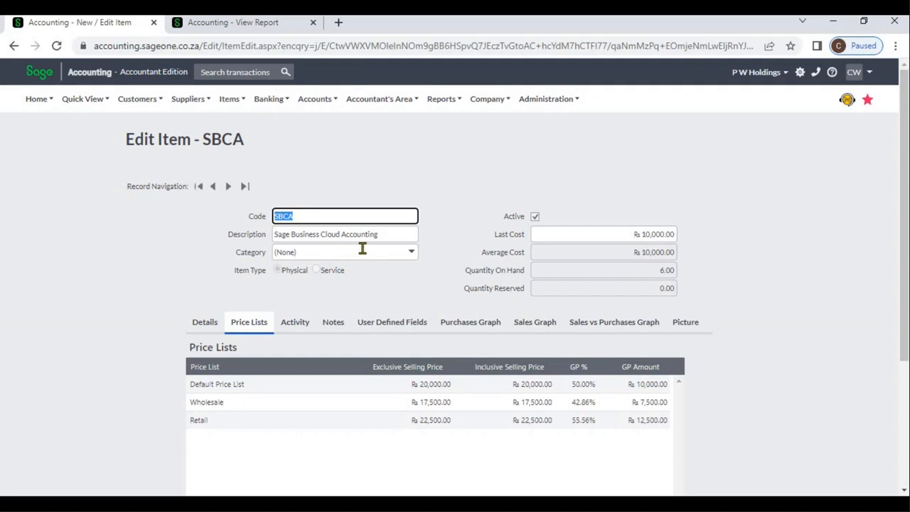
# - Add a new price list below Retail in the company's general item settings
pyautogui.click(244, 28)
pyautogui.click(488, 111)
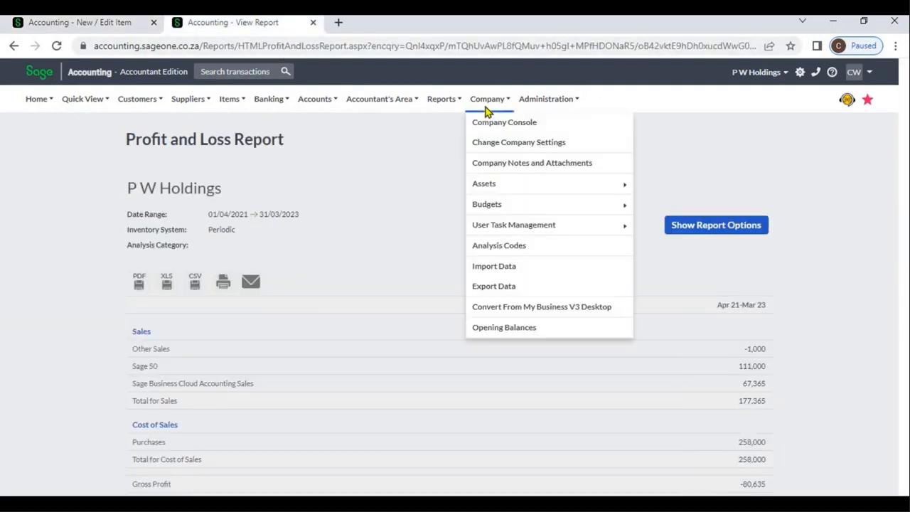
pyautogui.click(495, 150)
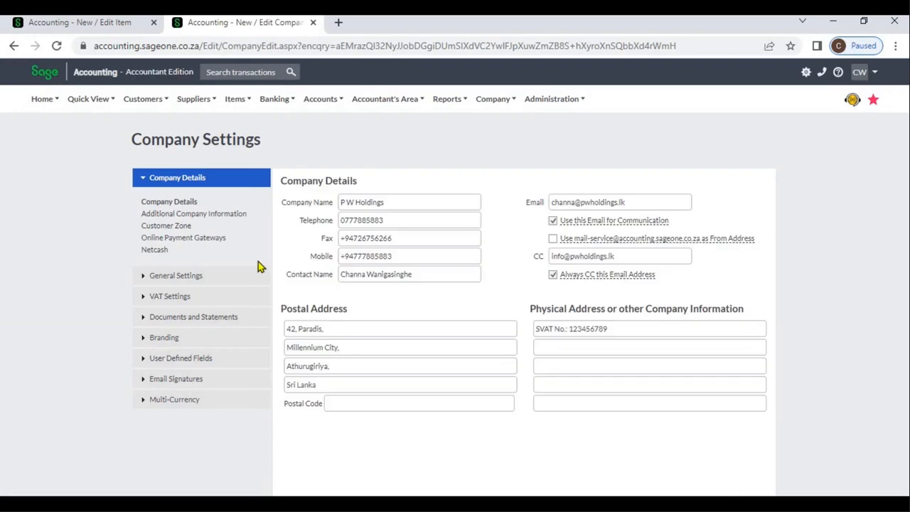
pyautogui.click(221, 281)
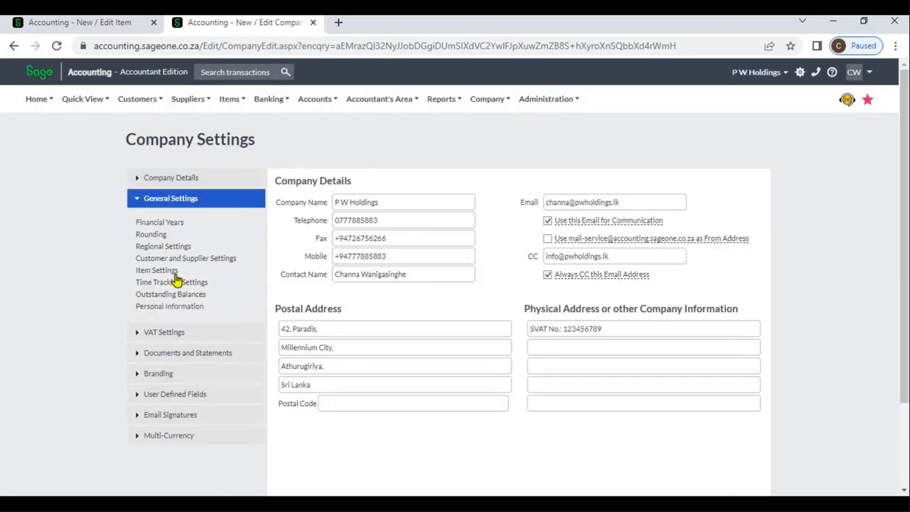
pyautogui.click(171, 273)
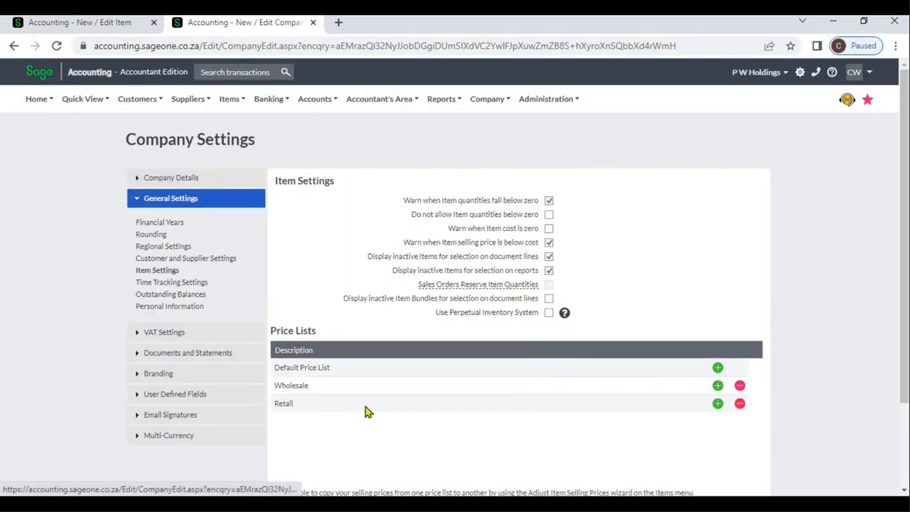
pyautogui.click(718, 404)
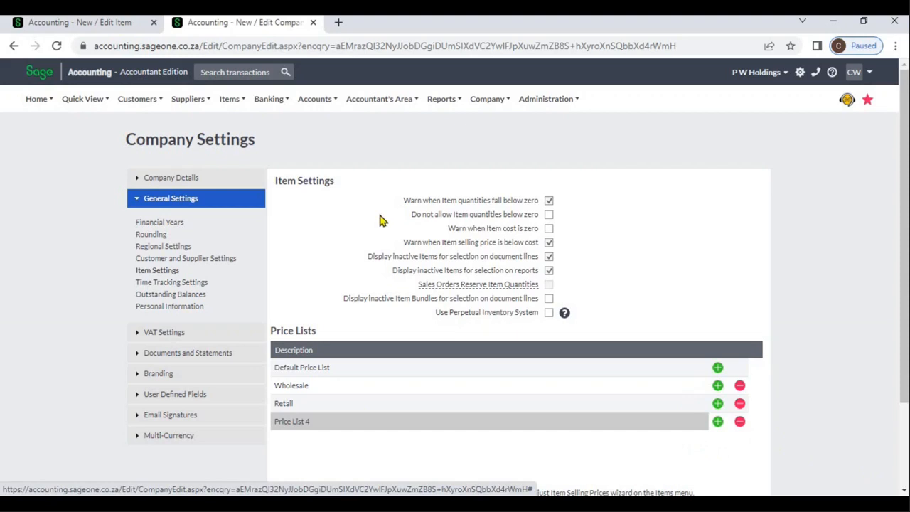
# - Return to item SBCA and examine the exclusive price, inclusive price and GP % in its price lists
pyautogui.click(110, 27)
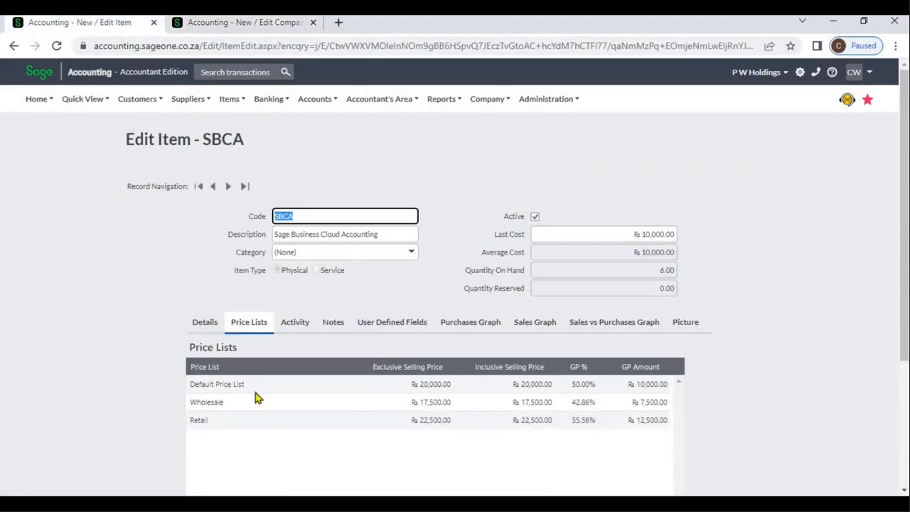
pyautogui.click(427, 385)
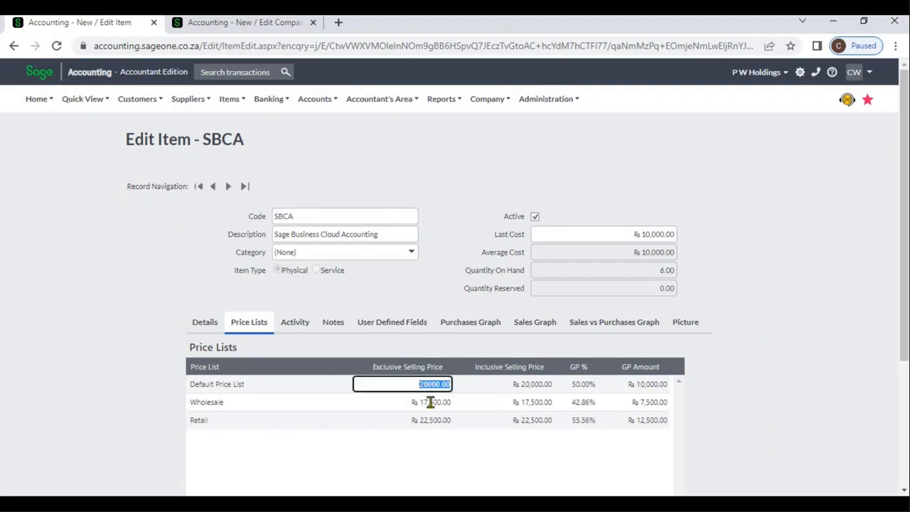
pyautogui.click(432, 404)
pyautogui.click(526, 385)
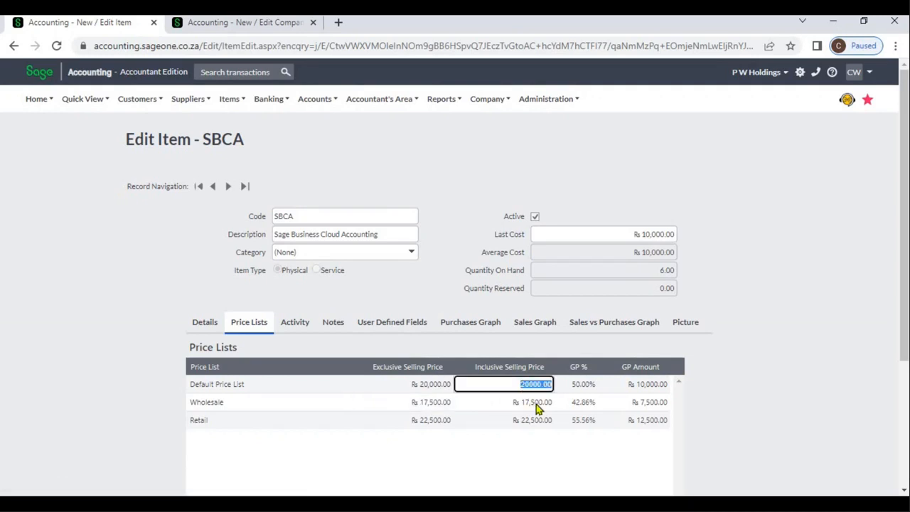
pyautogui.click(581, 390)
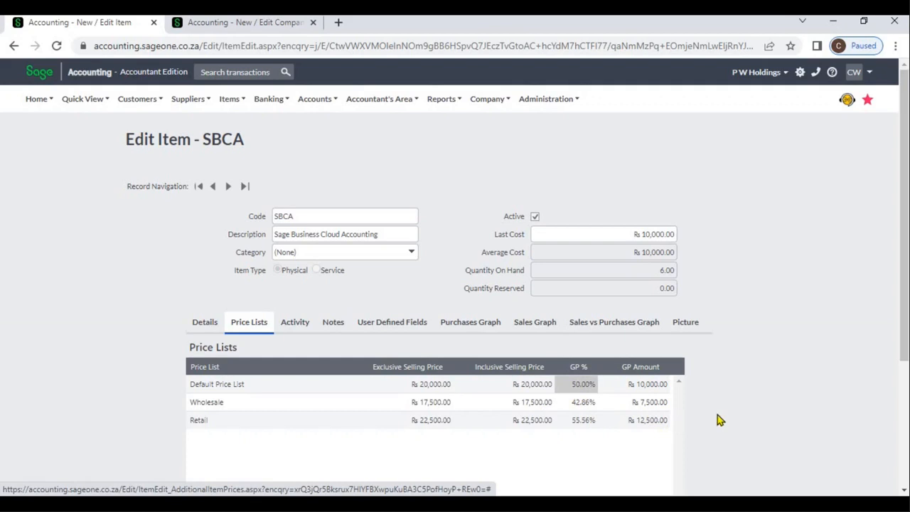
# - Set item SBCA's VAT on sales to Standard Rate (15.00%)
pyautogui.click(905, 492)
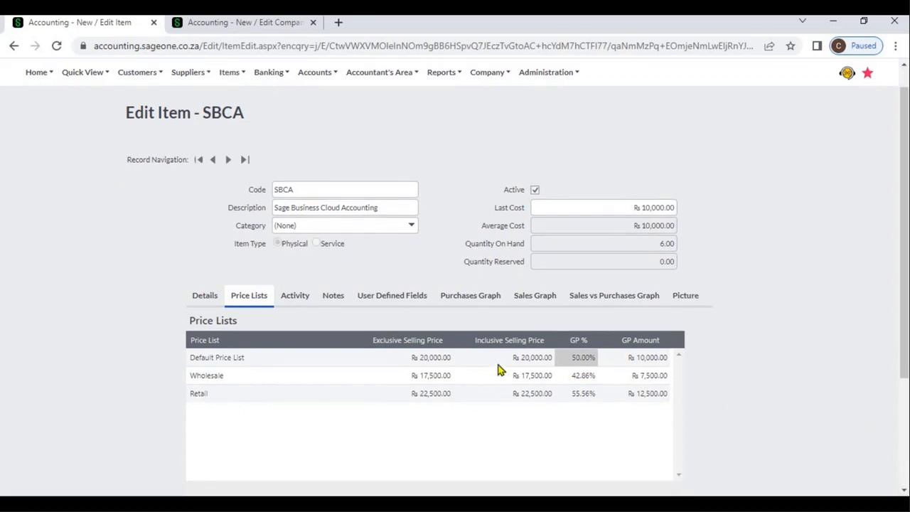
pyautogui.click(192, 303)
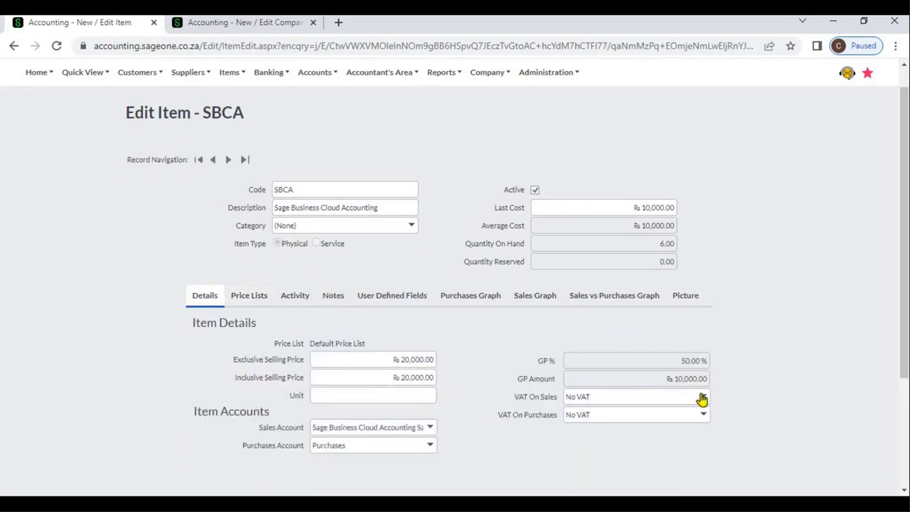
pyautogui.click(703, 400)
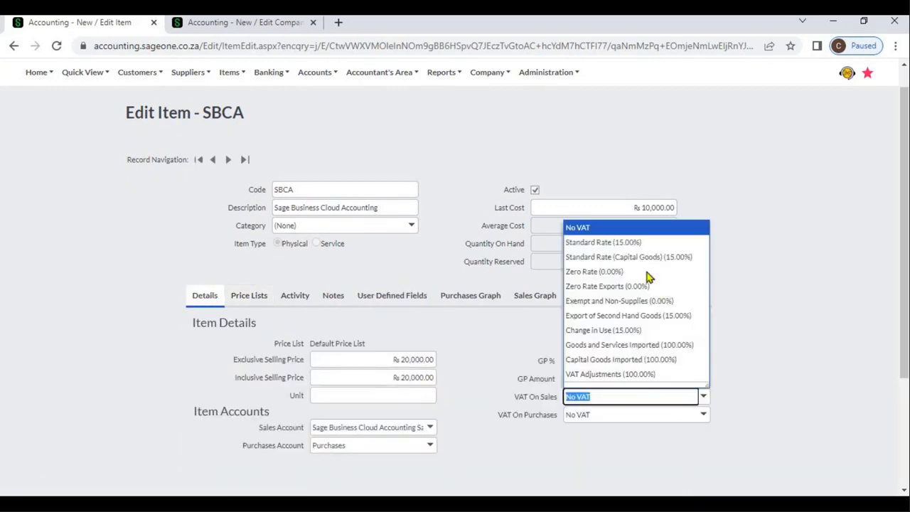
pyautogui.click(632, 240)
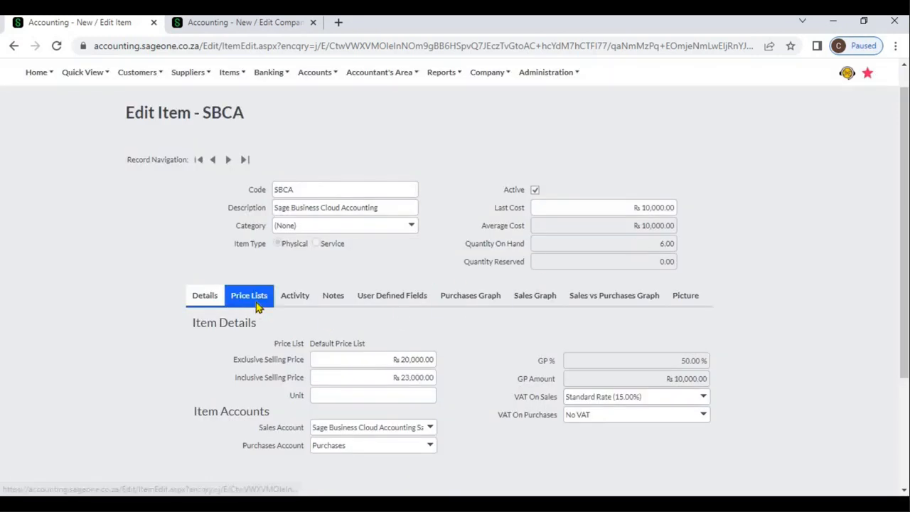
# - Set item SBCA's exclusive selling price in the Default Price List to 25,000
pyautogui.click(256, 304)
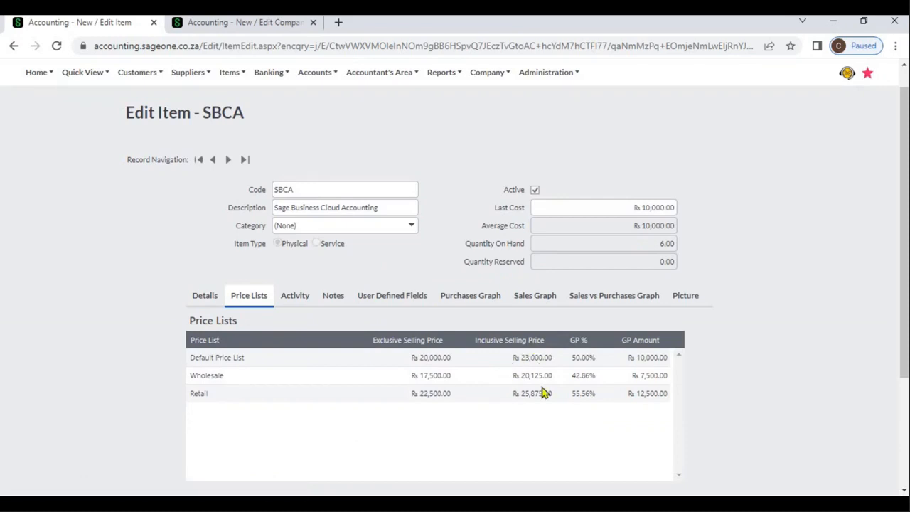
pyautogui.click(430, 358)
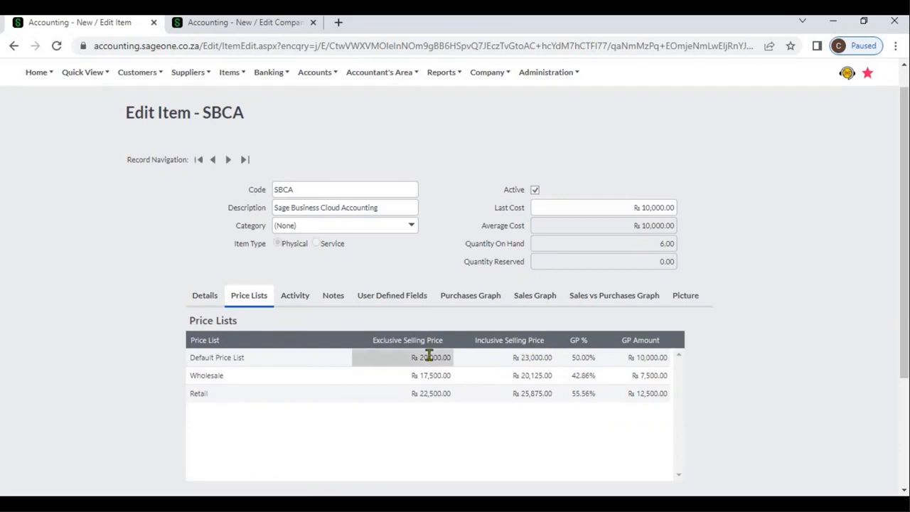
pyautogui.write('25000')
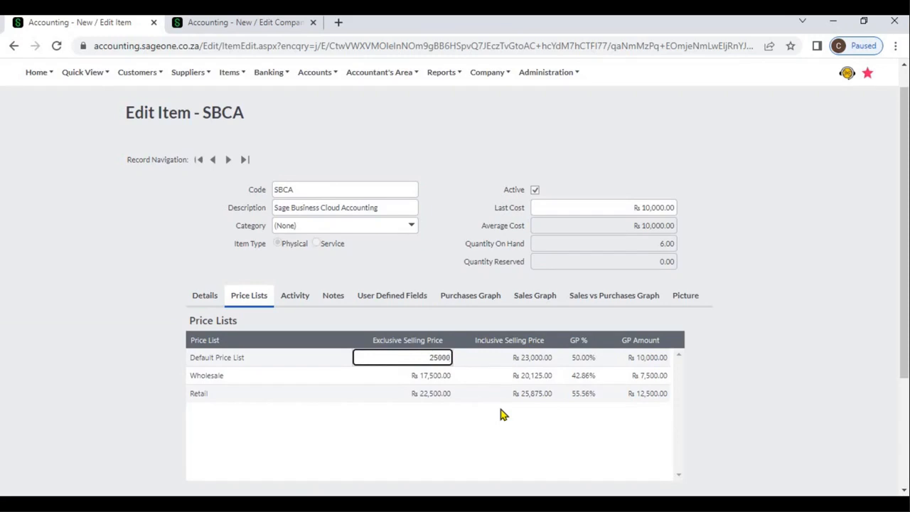
pyautogui.press('Tab')
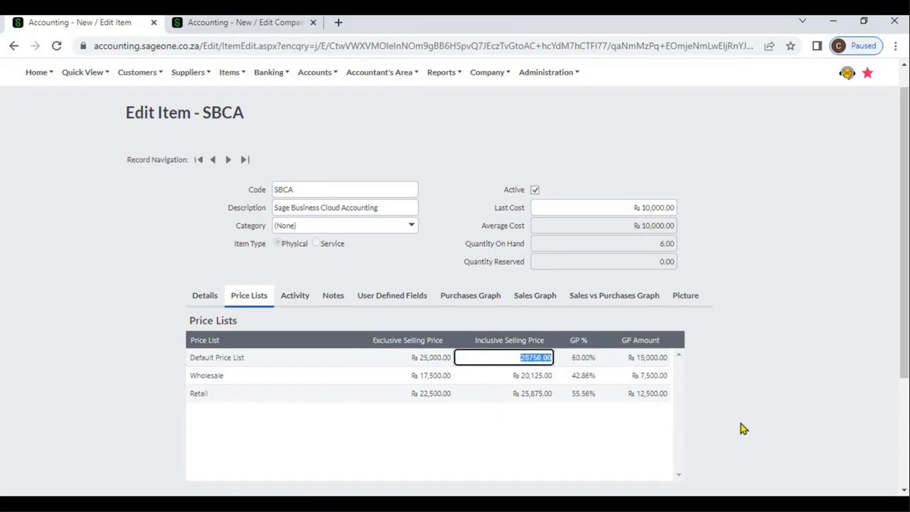
pyautogui.press('Tab')
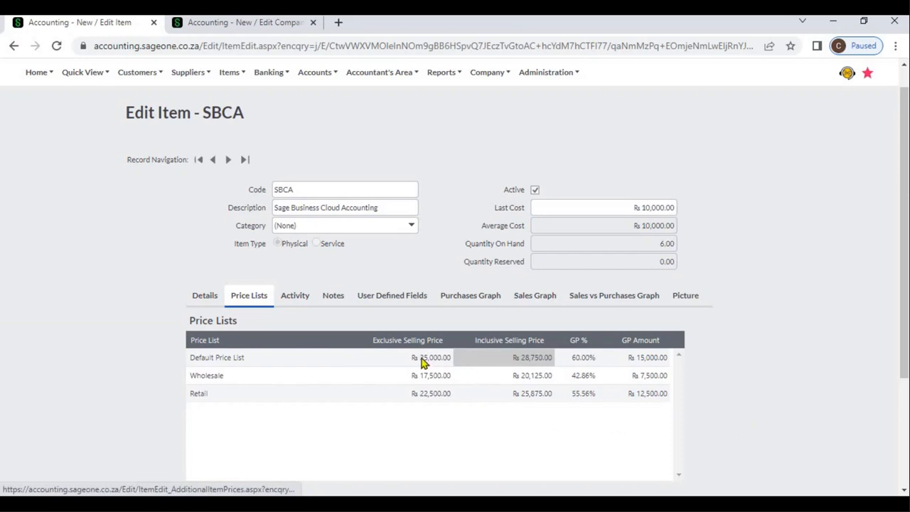
# - Add a second note line to item SBCA and go through the first line's action date, subject, note and attachment fields
pyautogui.click(342, 304)
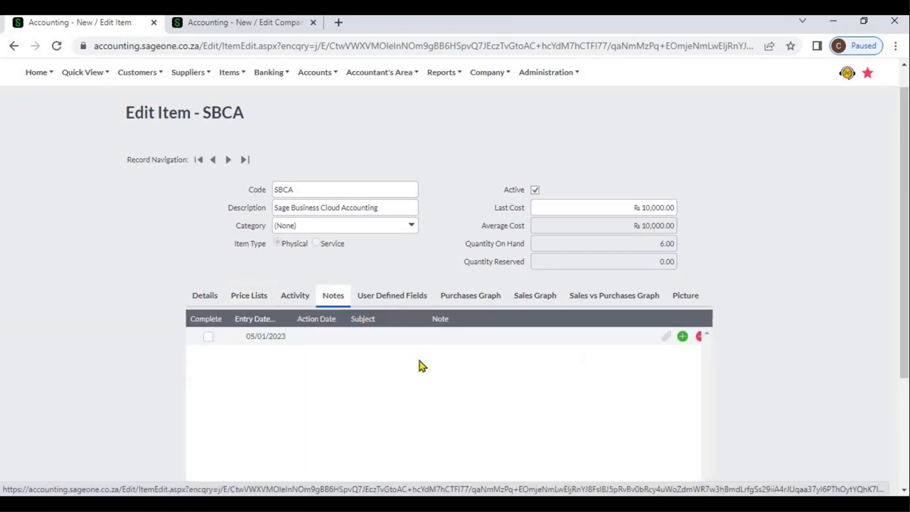
pyautogui.click(683, 337)
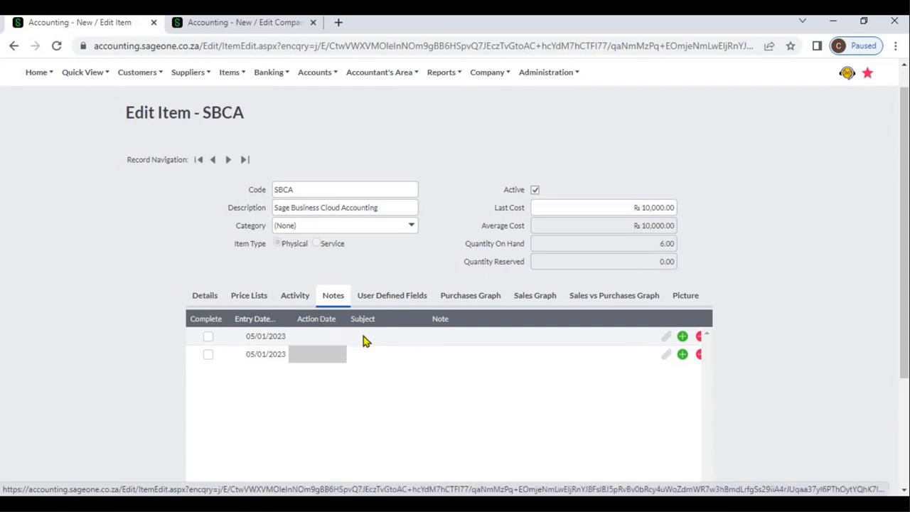
pyautogui.click(337, 341)
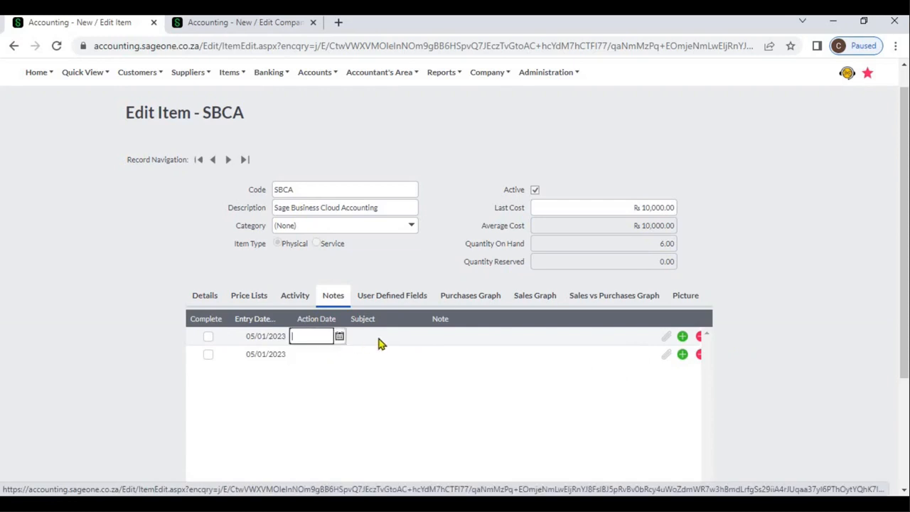
pyautogui.click(380, 343)
pyautogui.click(454, 338)
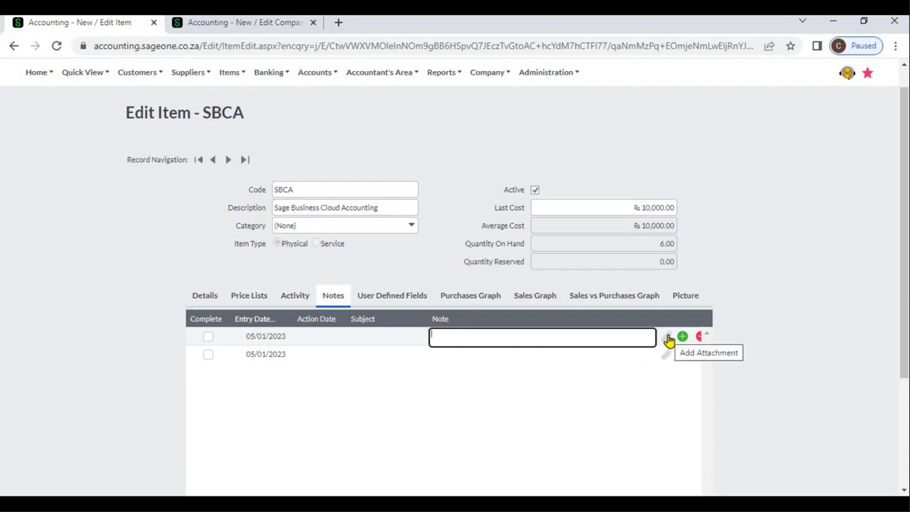
pyautogui.click(668, 339)
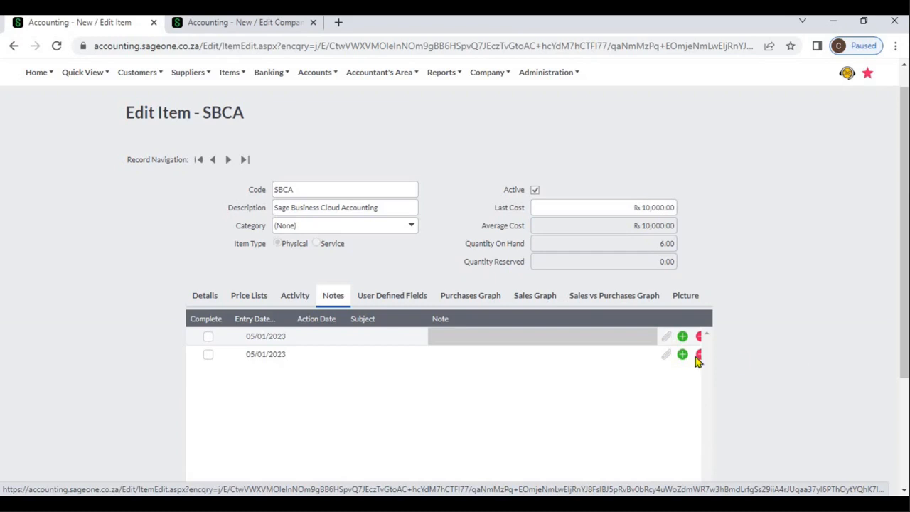
# - Examine item SBCA's user-defined text, numeric, yes/no and date fields, comparing them with its item details
pyautogui.click(410, 303)
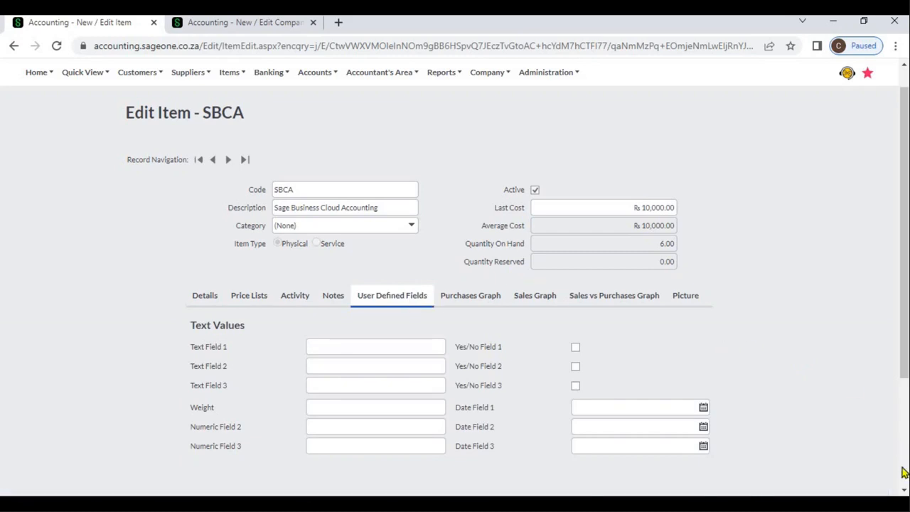
pyautogui.scroll(-2, 904, 491)
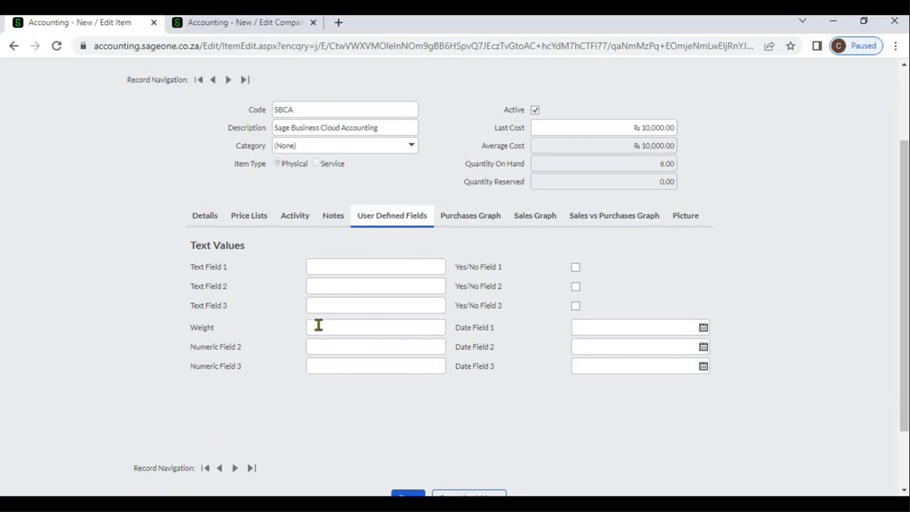
pyautogui.click(212, 220)
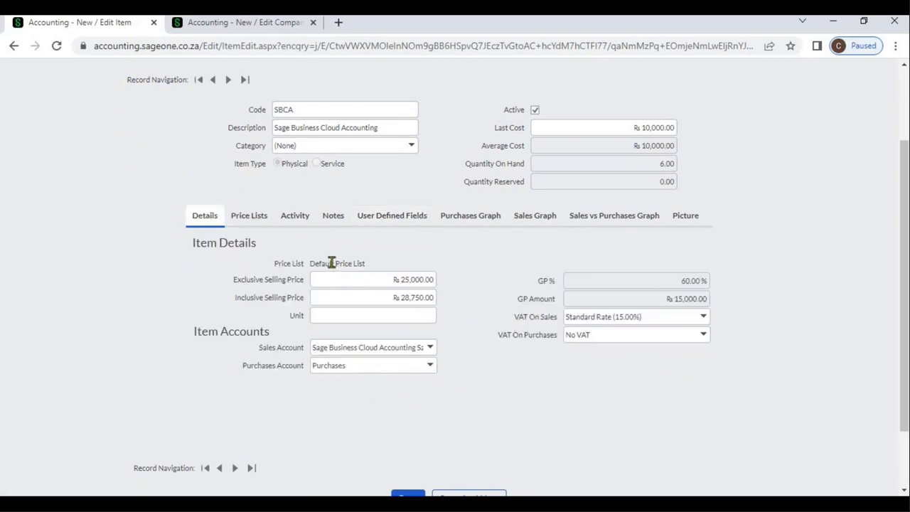
pyautogui.click(372, 226)
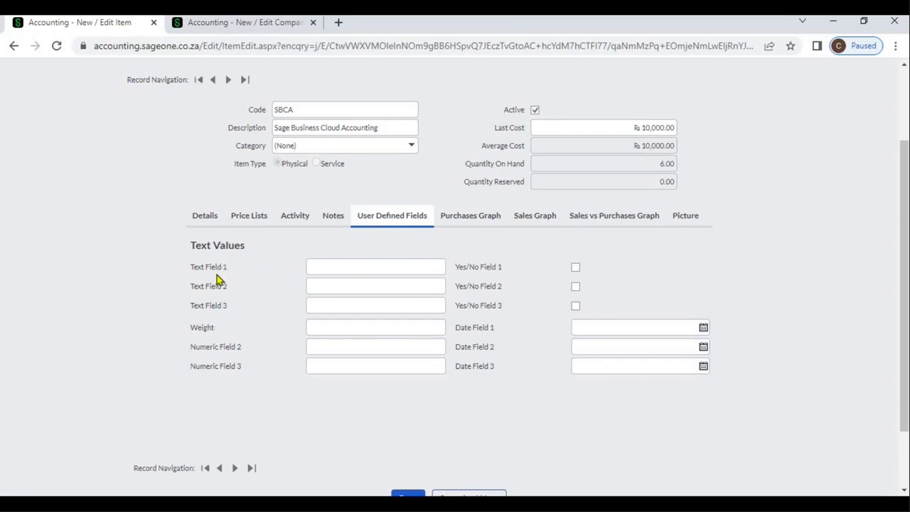
# - Open the user-defined field settings for items in the company settings
pyautogui.click(229, 22)
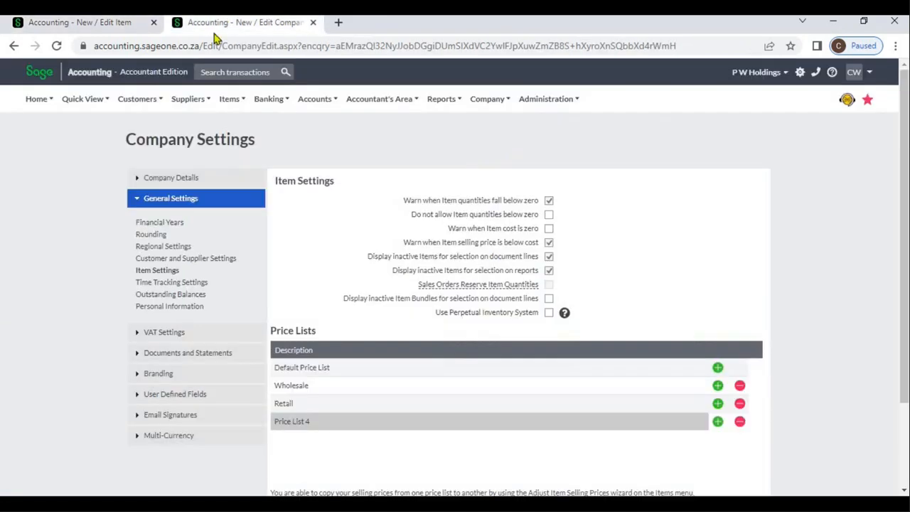
pyautogui.click(190, 402)
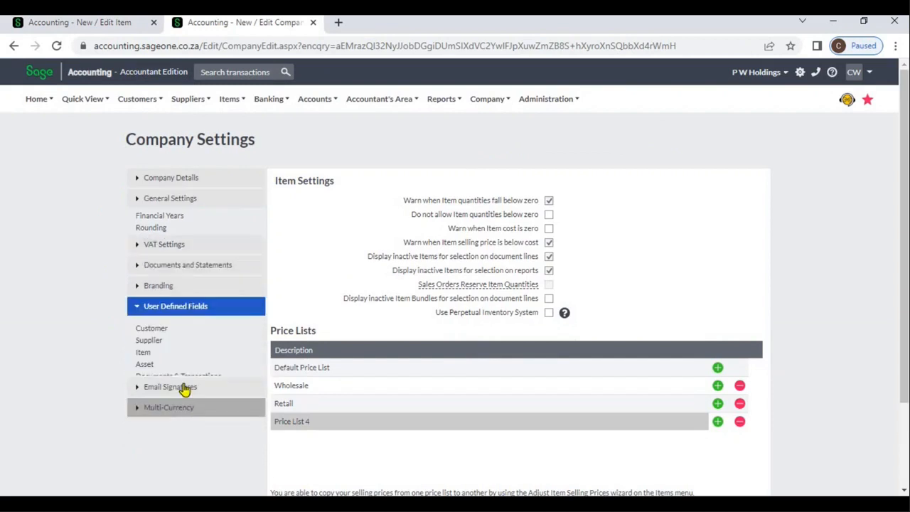
pyautogui.click(144, 330)
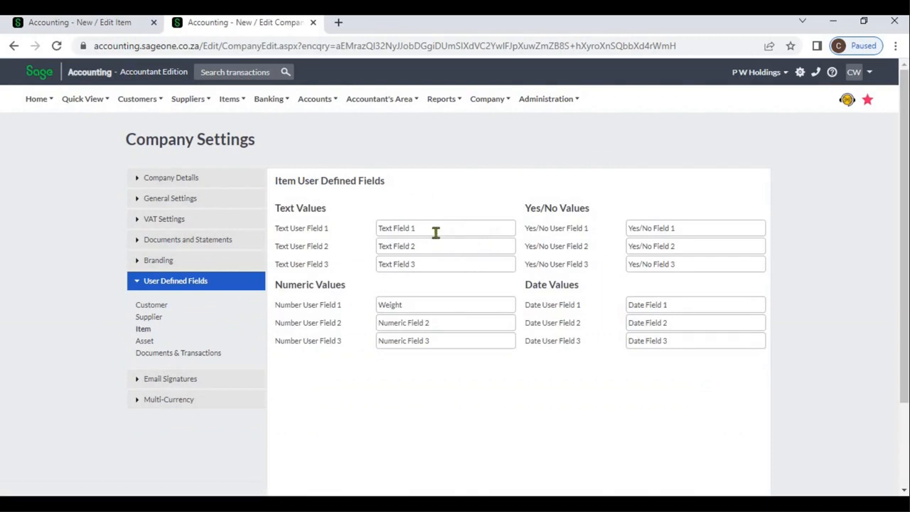
# - Check the custom Weight label in the item field settings and set item SBCA's Weight field to 100
pyautogui.click(432, 303)
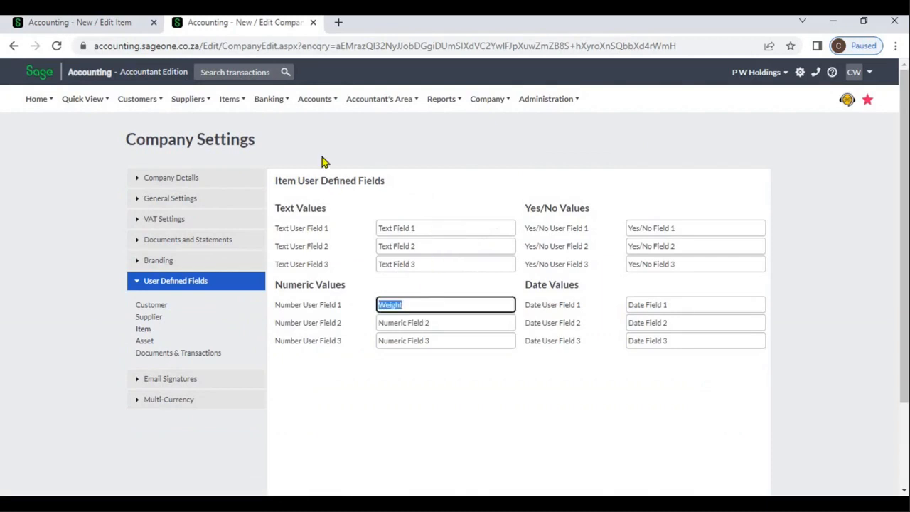
pyautogui.click(110, 25)
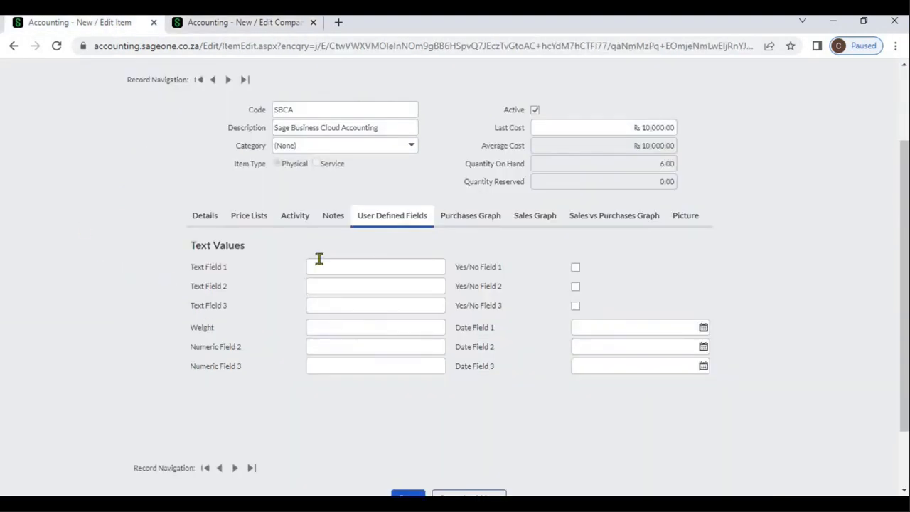
pyautogui.click(353, 327)
pyautogui.write('100')
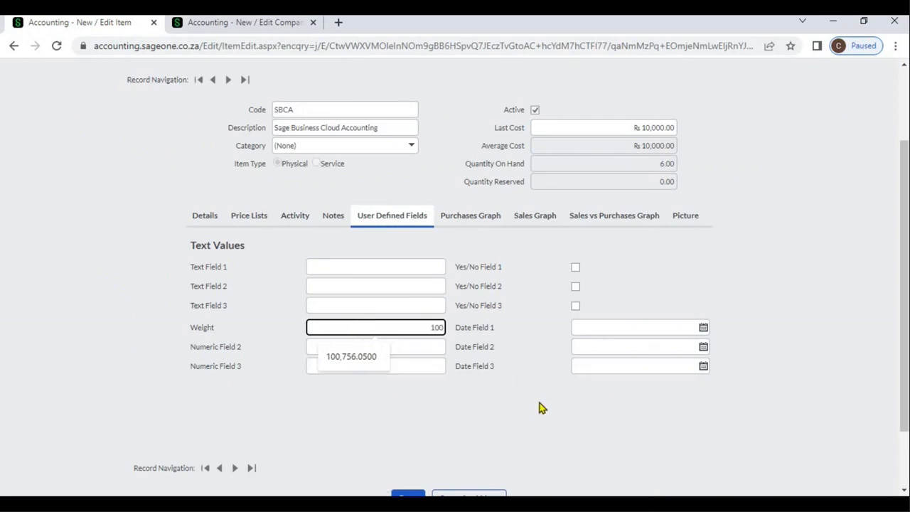
pyautogui.click(539, 407)
# - Examine item SBCA's picture upload requirements and return to its item details
pyautogui.click(472, 226)
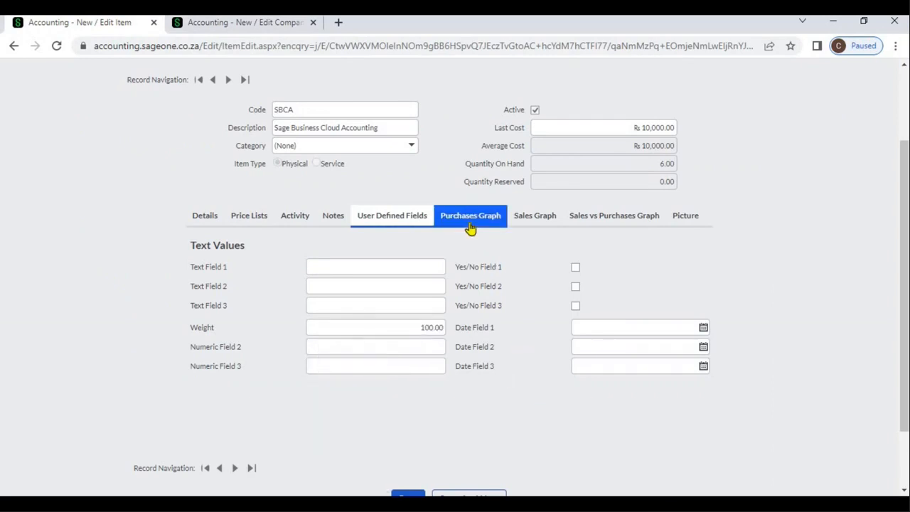
pyautogui.click(589, 226)
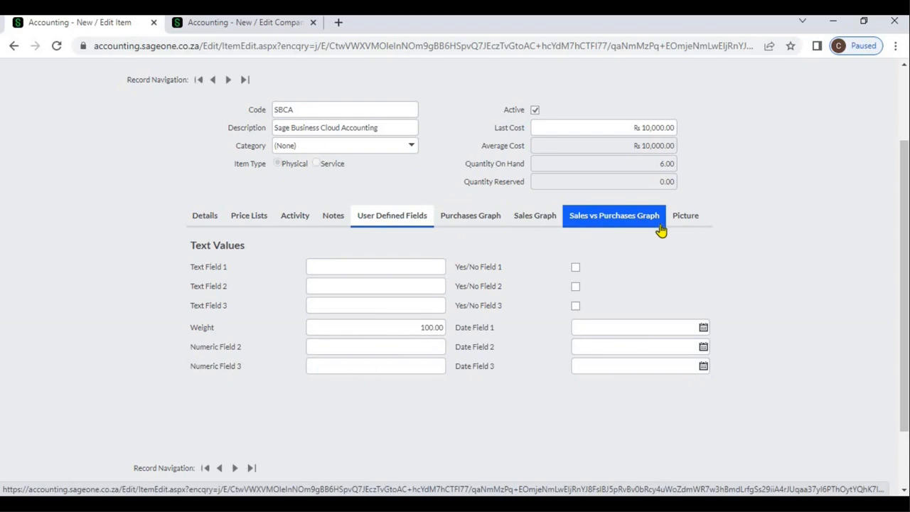
pyautogui.click(681, 225)
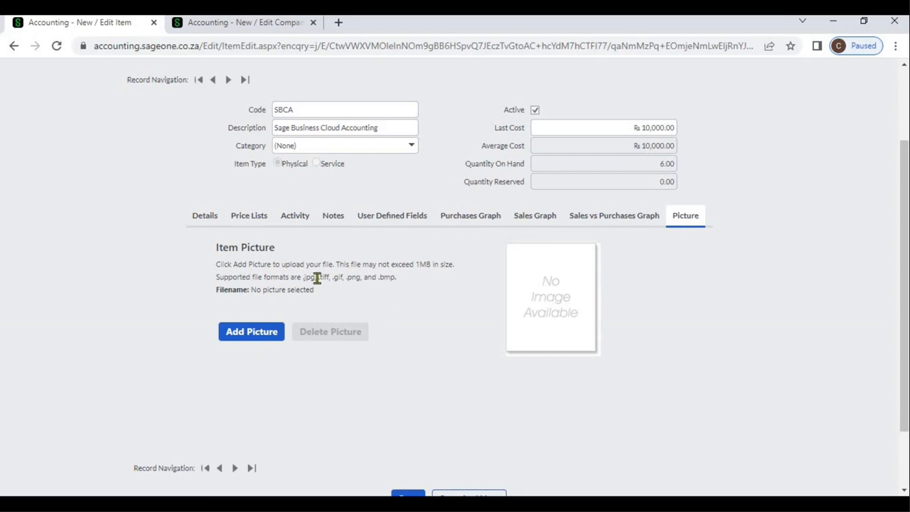
pyautogui.click(204, 225)
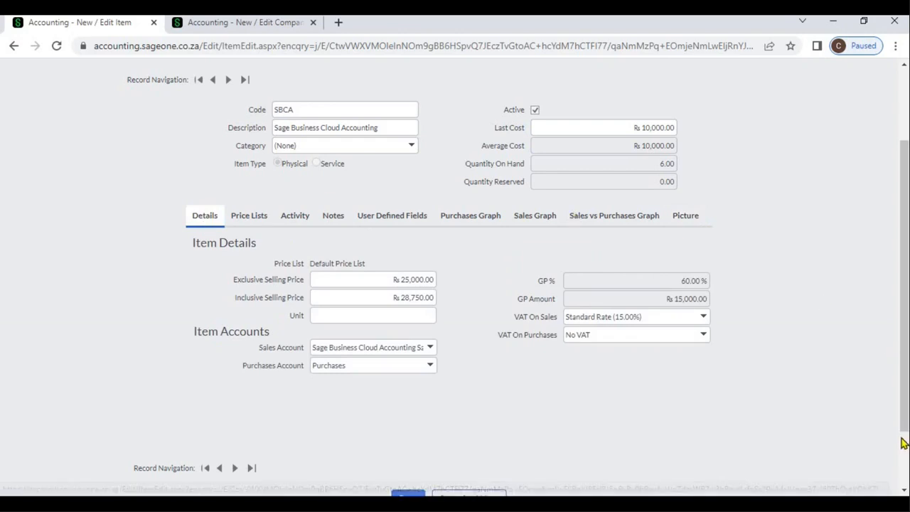
pyautogui.scroll(-2, 693, 372)
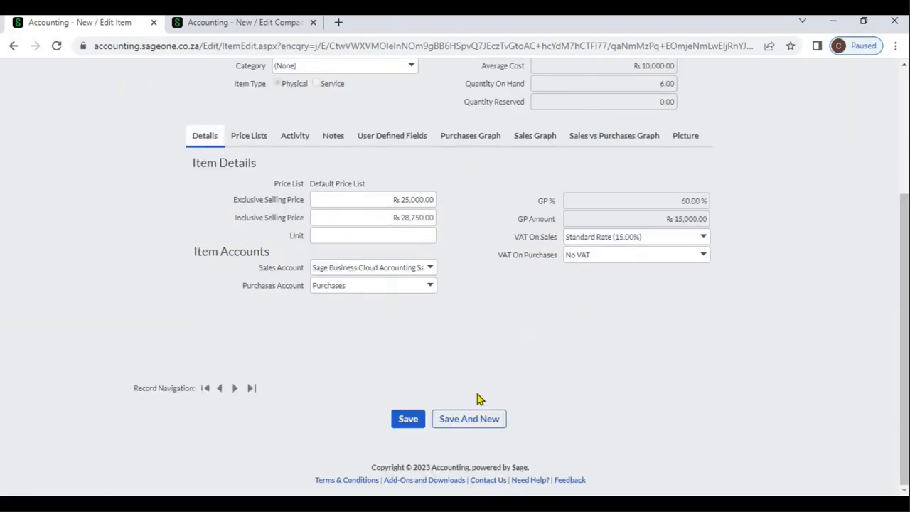
pyautogui.click(417, 422)
# - Trace item SBCA's tax invoice activity down to the most recent customer invoice
pyautogui.click(305, 144)
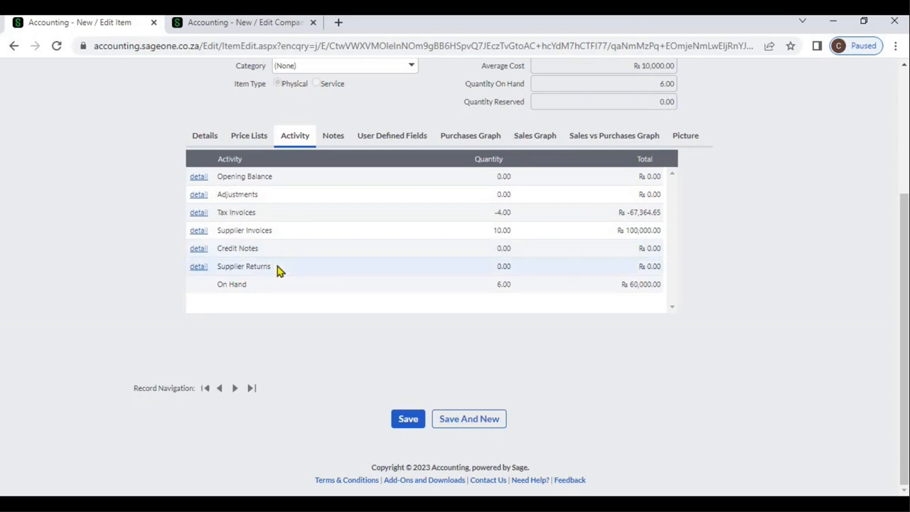
pyautogui.click(198, 212)
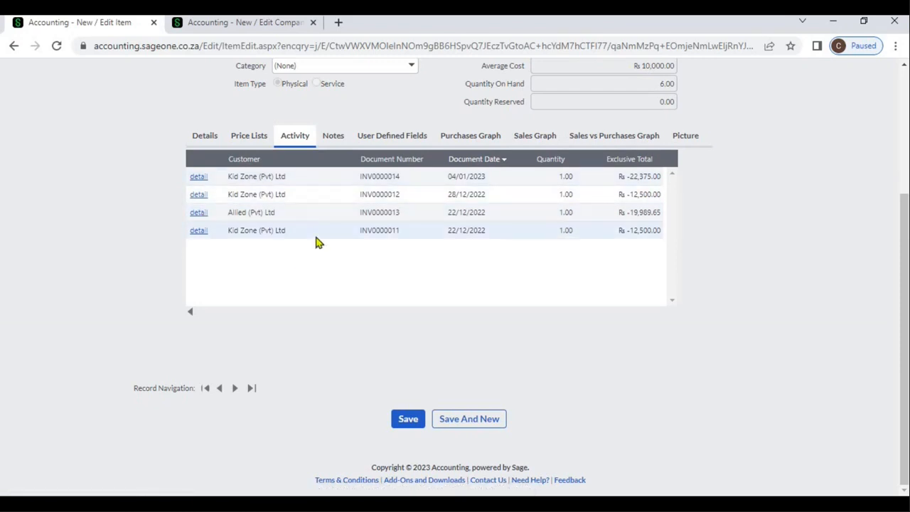
pyautogui.click(204, 184)
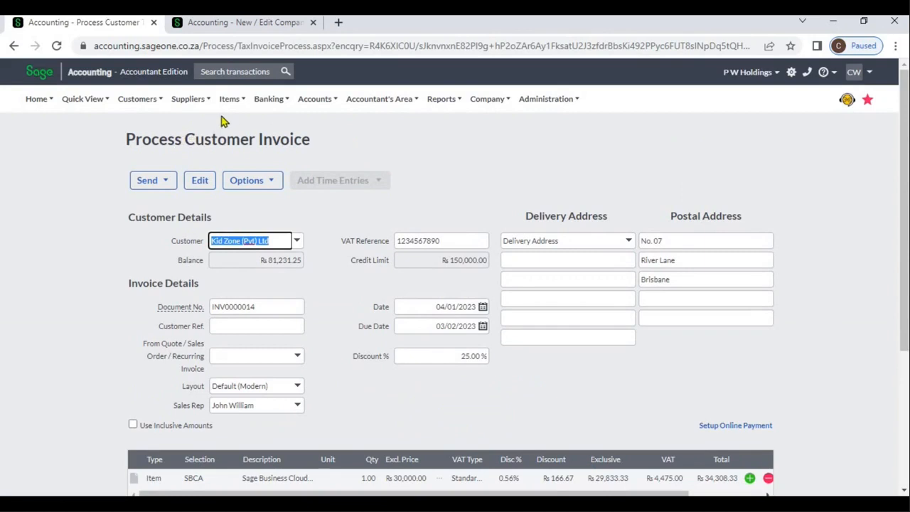
# - Return from the customer invoice to the list of items and reopen item SBCA
pyautogui.moveTo(227, 108)
pyautogui.moveTo(236, 163)
pyautogui.moveTo(263, 147)
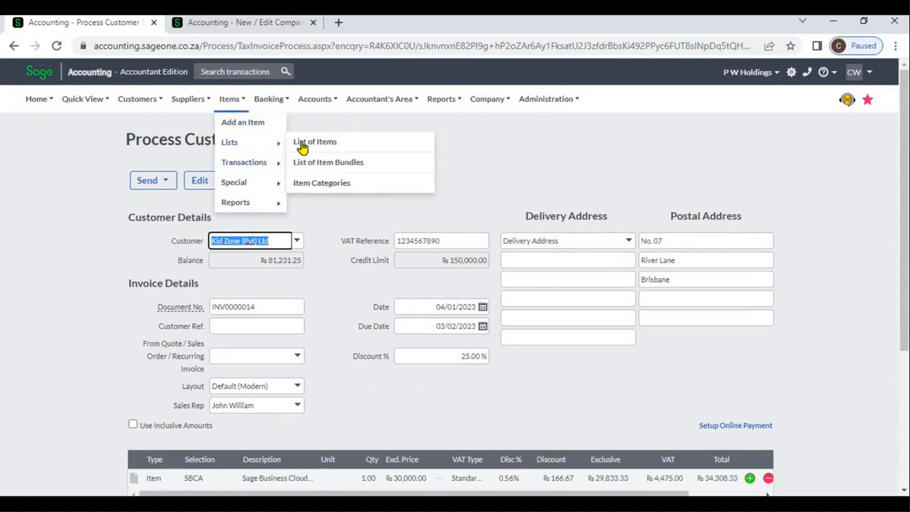
pyautogui.click(302, 146)
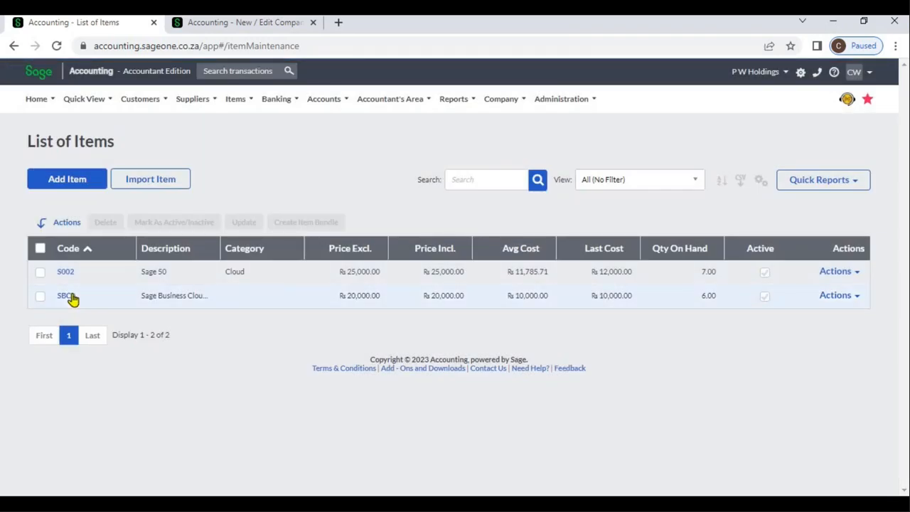
pyautogui.click(66, 296)
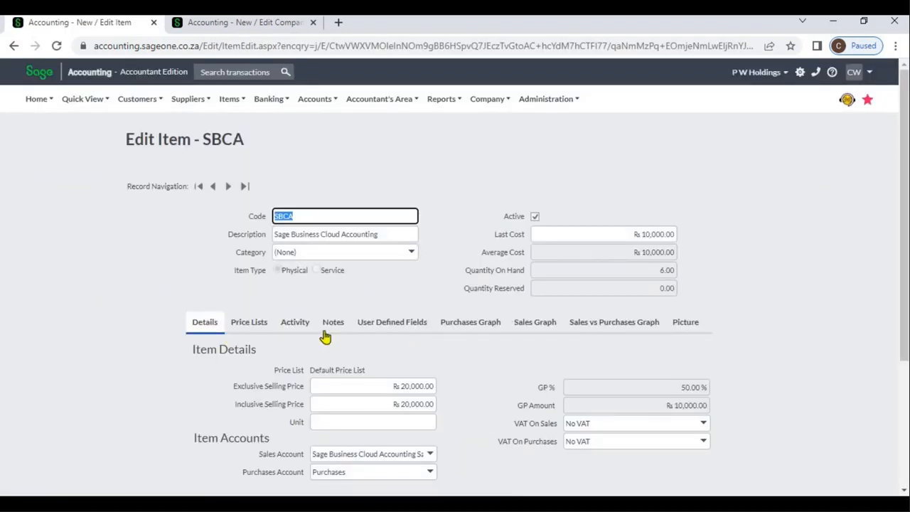
# - Examine item SBCA's purchases, sales and sales versus purchases graphs
pyautogui.click(471, 331)
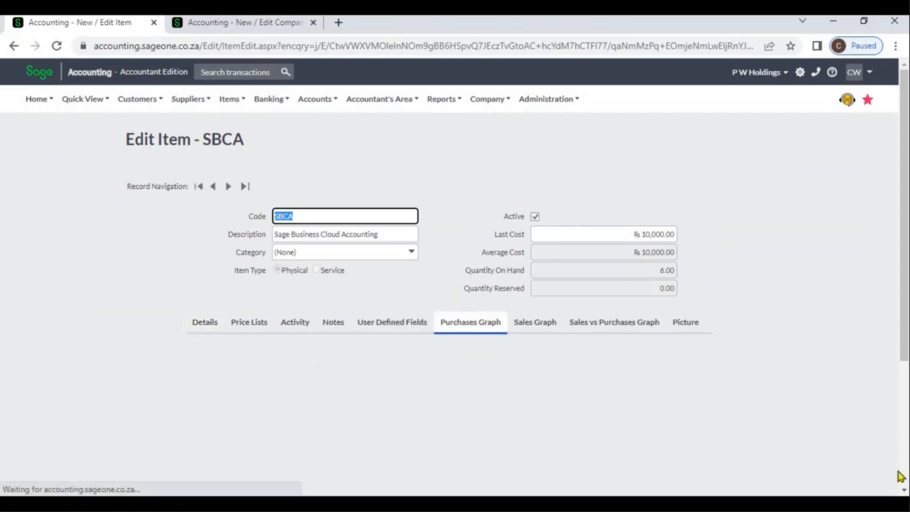
pyautogui.scroll(-3, 904, 492)
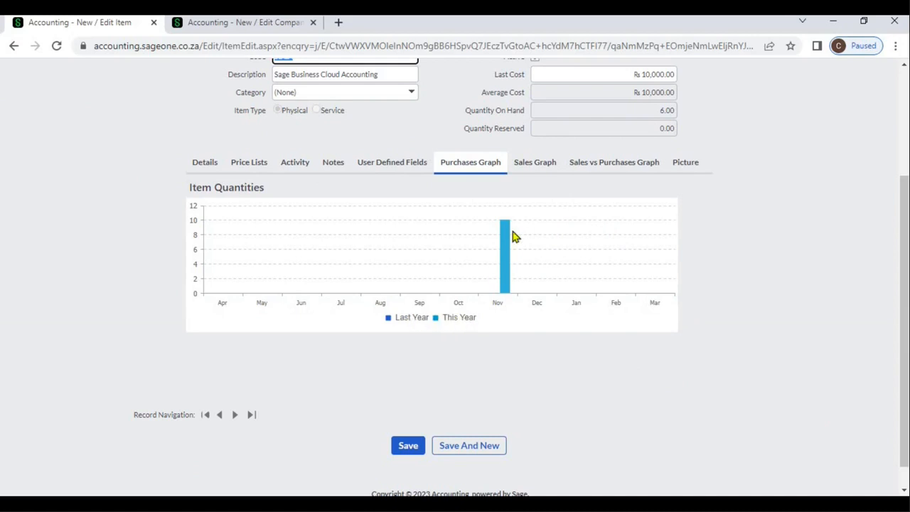
pyautogui.click(529, 172)
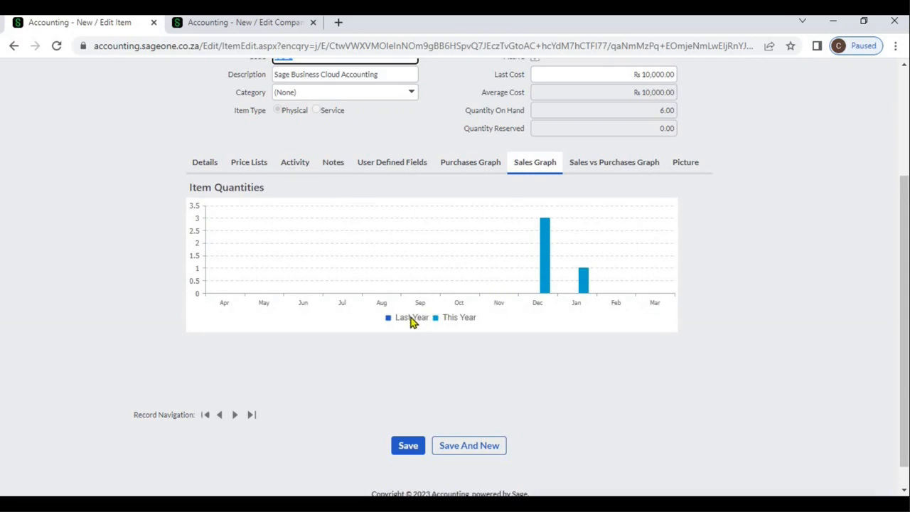
pyautogui.click(596, 165)
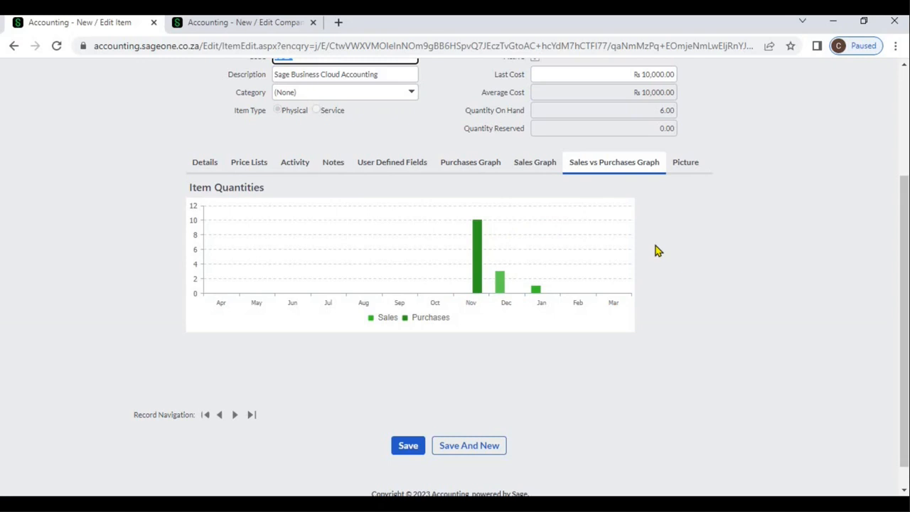
# - Go through item SBCA's details, price lists, notes, user-defined fields and quantity graphs once more as a recap
pyautogui.click(205, 162)
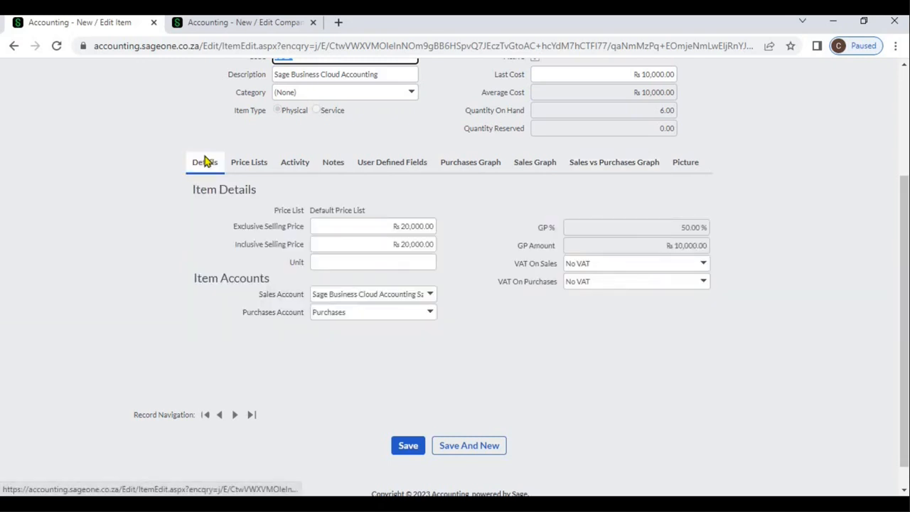
pyautogui.click(244, 168)
pyautogui.click(333, 165)
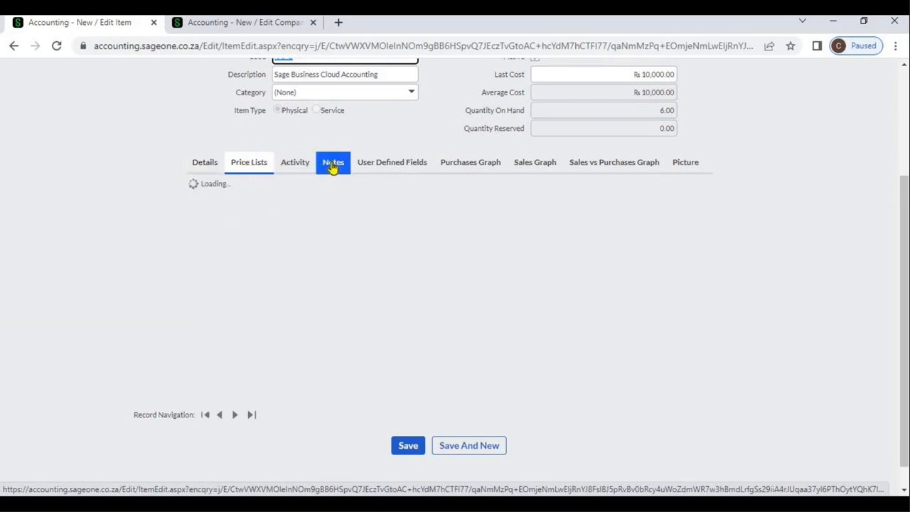
pyautogui.click(391, 164)
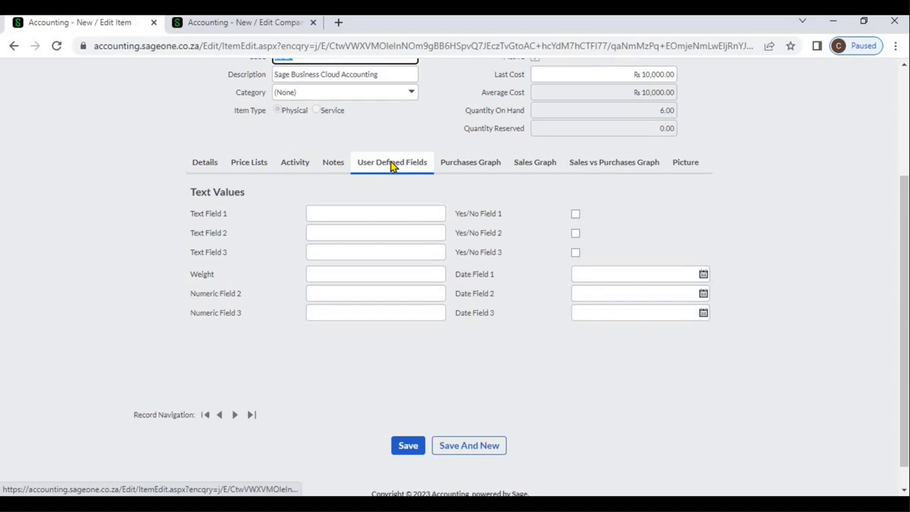
pyautogui.click(302, 171)
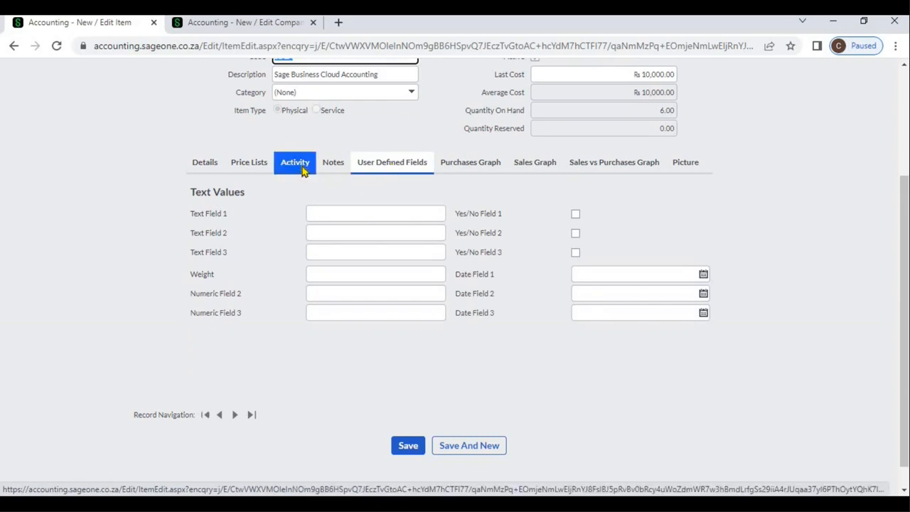
pyautogui.click(474, 172)
pyautogui.click(527, 171)
pyautogui.click(595, 169)
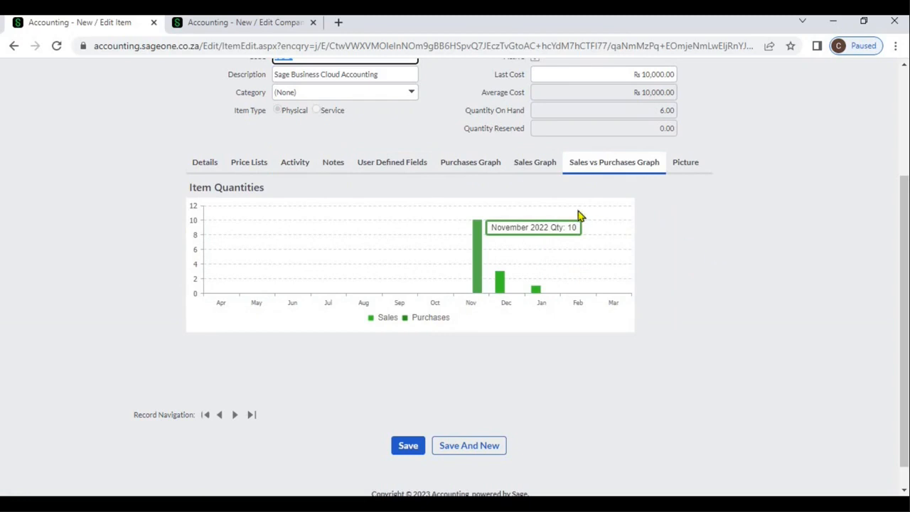
# - Examine item SBCA's purchases account and the sales accounts available for it, leaving the selection unchanged
pyautogui.click(219, 168)
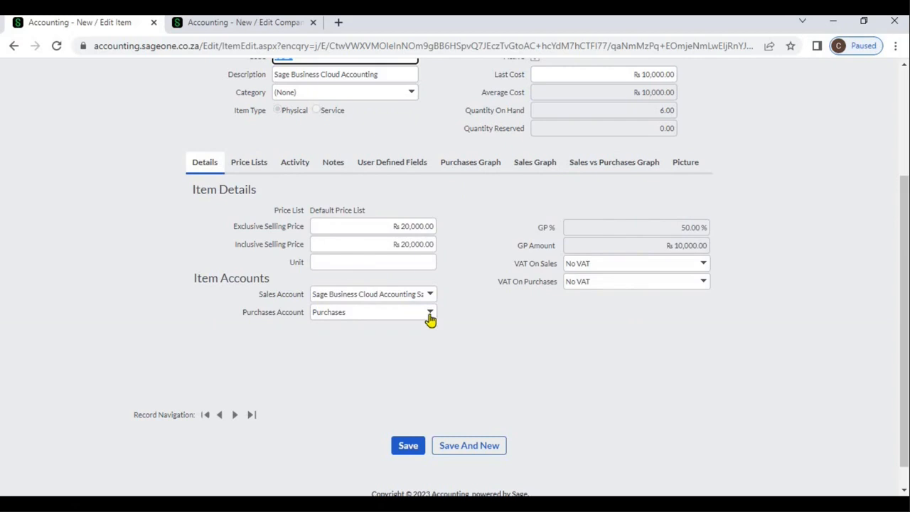
pyautogui.click(460, 322)
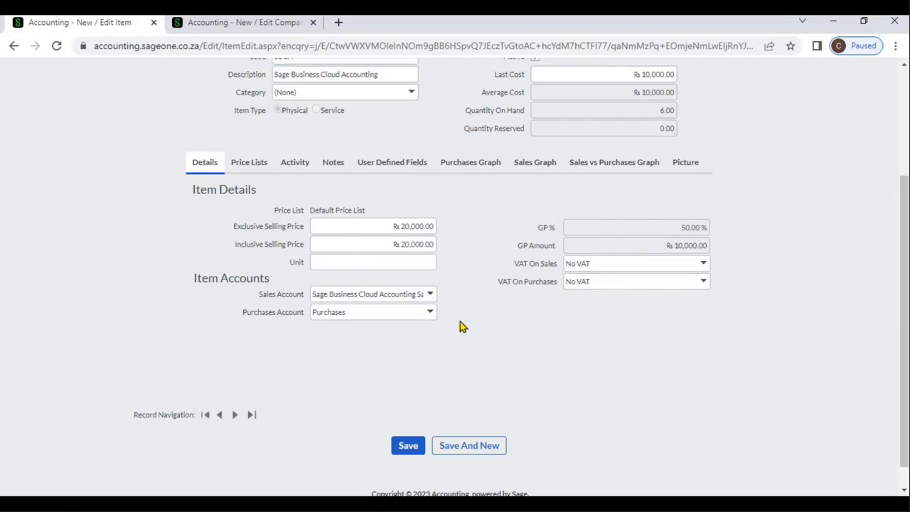
pyautogui.click(430, 295)
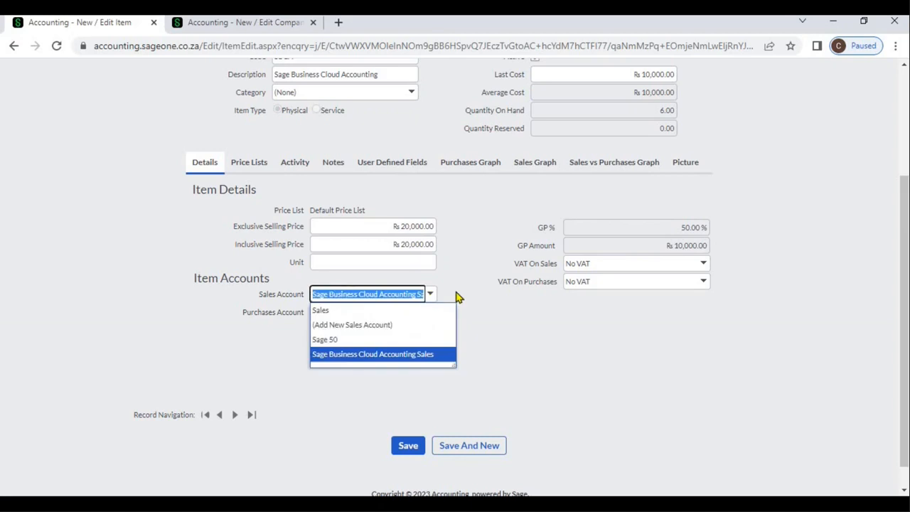
pyautogui.click(458, 298)
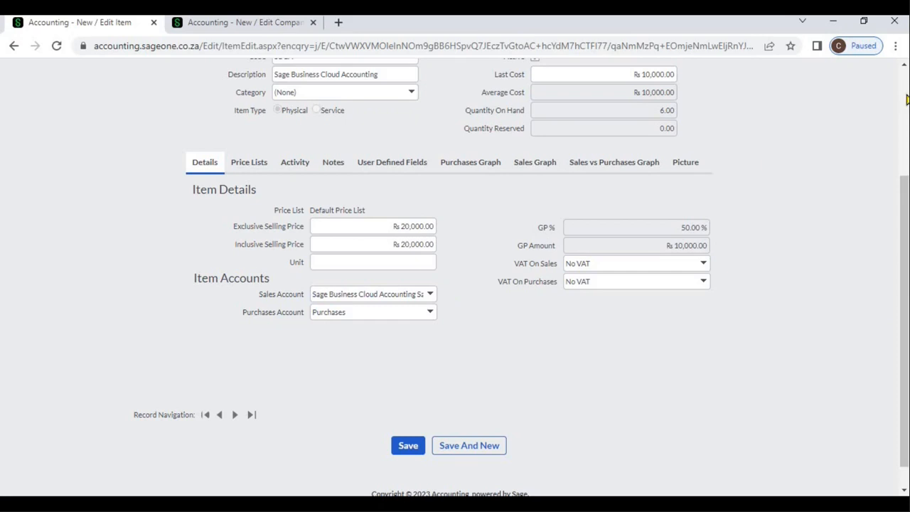
# - Widen the Description column in the list of items to fit the full descriptions, and open item S002
pyautogui.scroll(3, 450, 107)
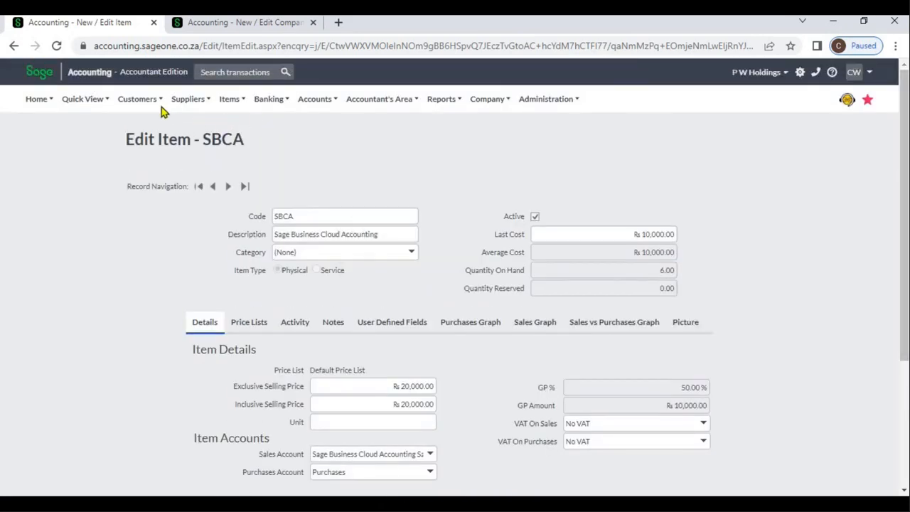
pyautogui.click(161, 107)
pyautogui.click(234, 106)
pyautogui.moveTo(244, 142)
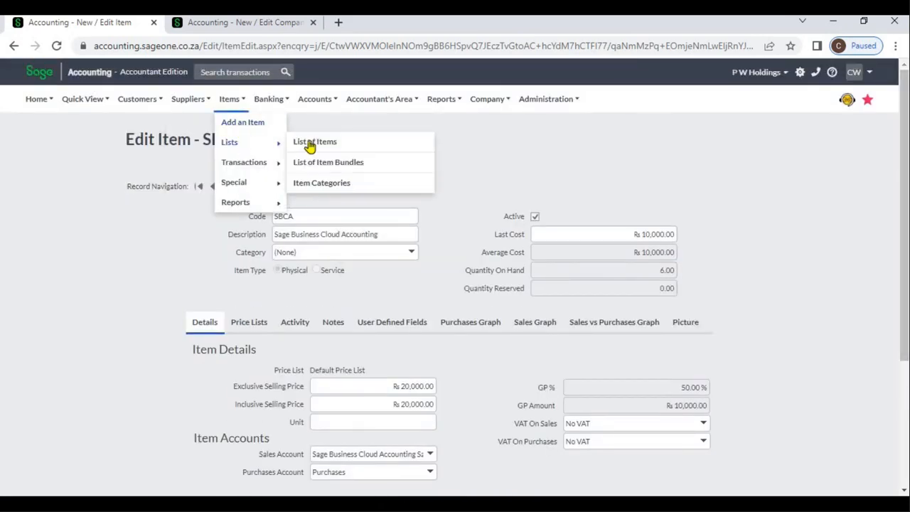
pyautogui.click(313, 146)
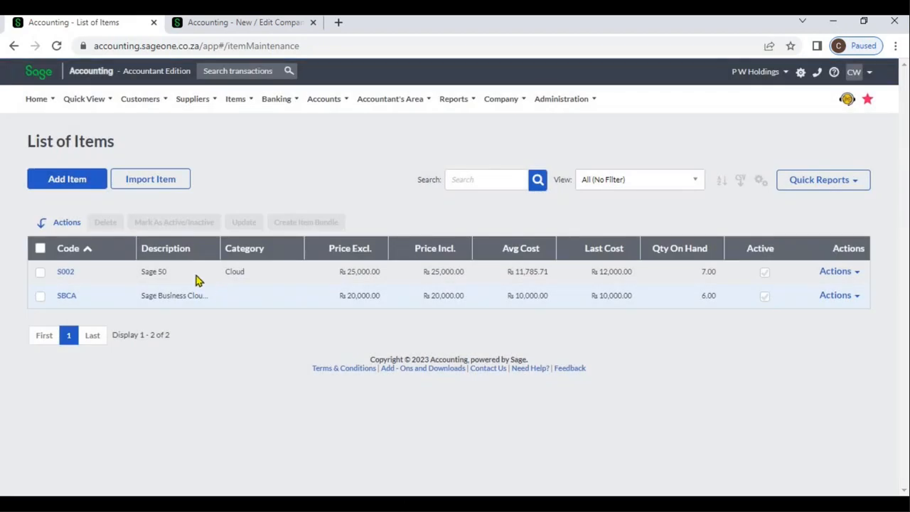
pyautogui.moveTo(217, 253); pyautogui.dragTo(282, 264)
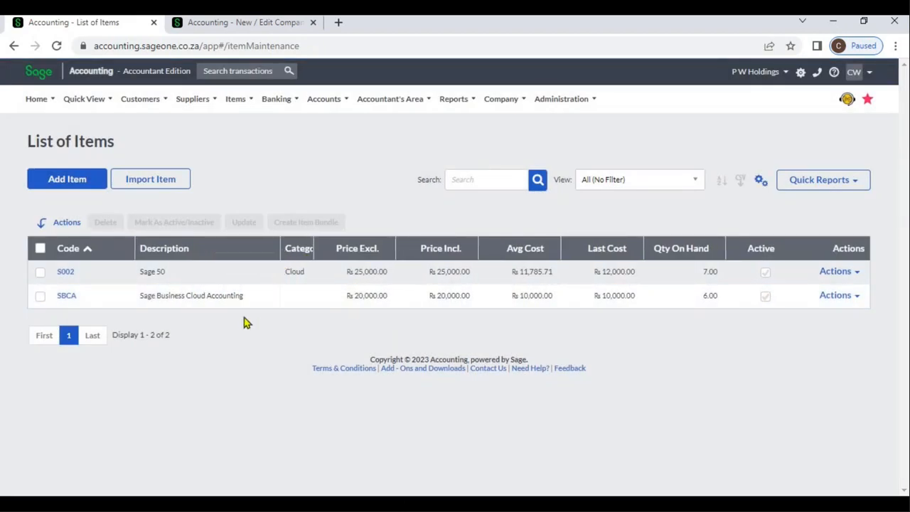
pyautogui.click(72, 275)
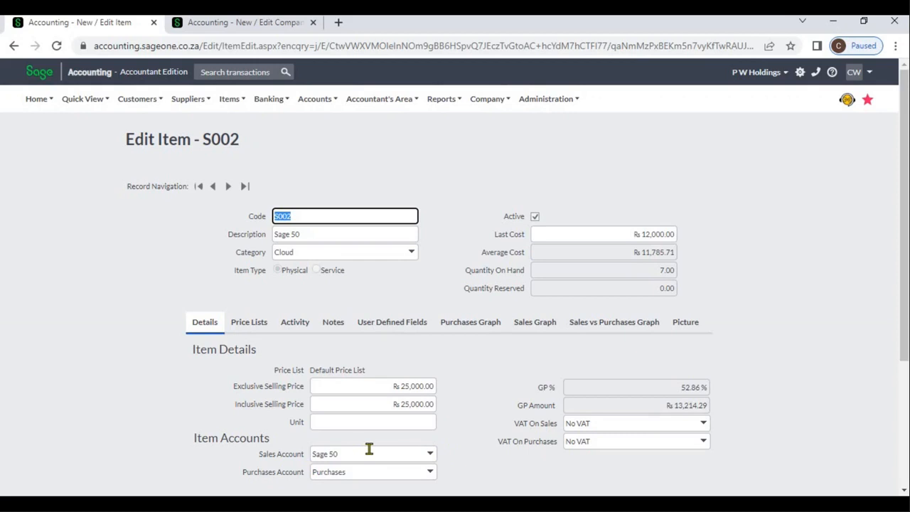
# - Open the list of Financial Statement reports in place of the company settings
pyautogui.click(242, 29)
pyautogui.moveTo(425, 130)
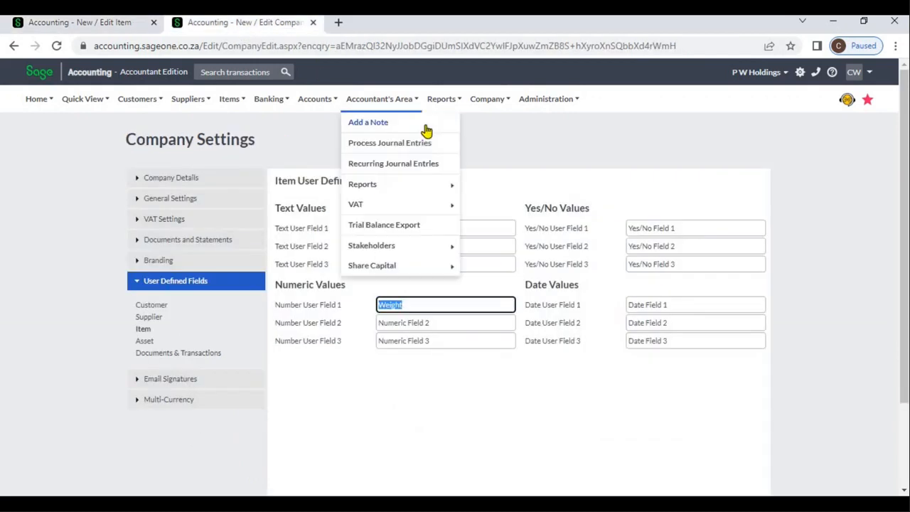
pyautogui.moveTo(449, 107)
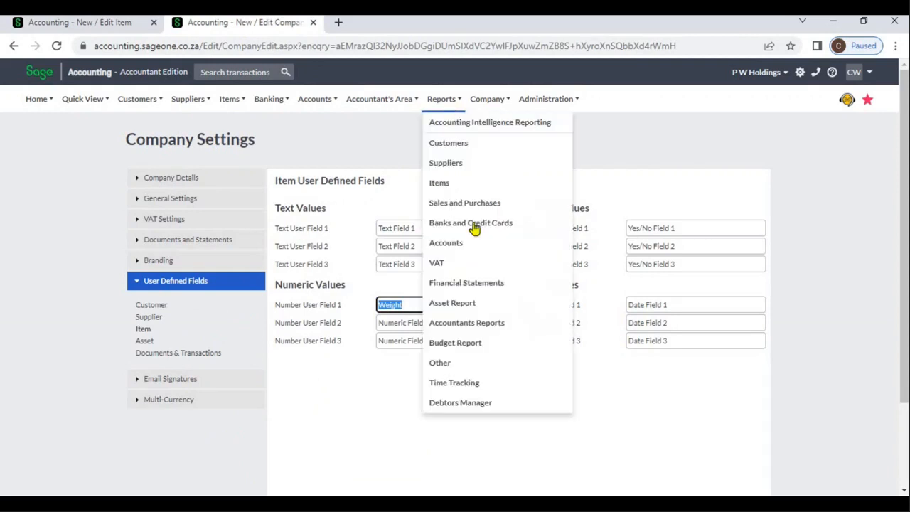
pyautogui.click(476, 284)
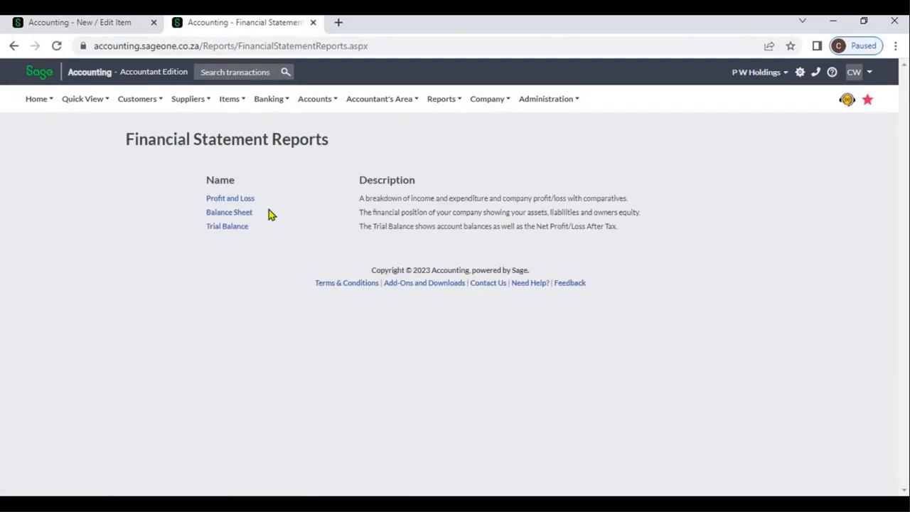
# - Run the Profit and Loss report with the date range set to All
pyautogui.click(250, 202)
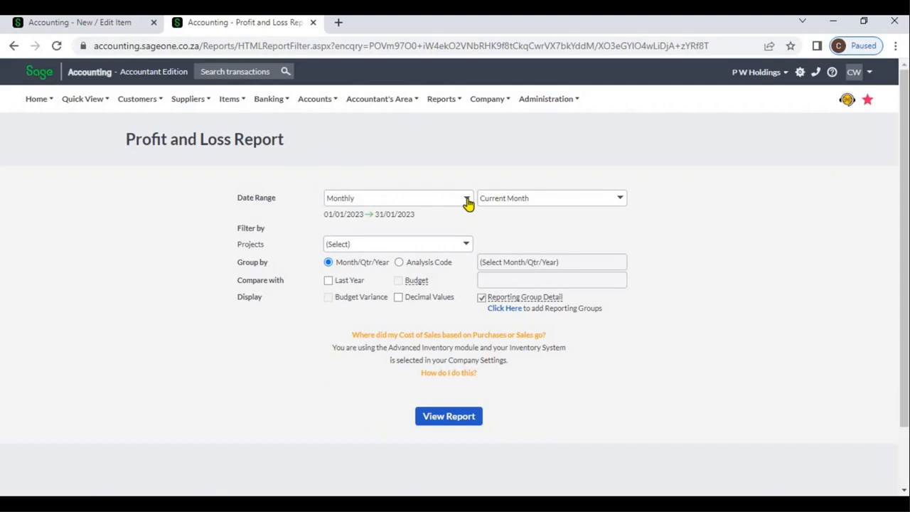
pyautogui.click(468, 204)
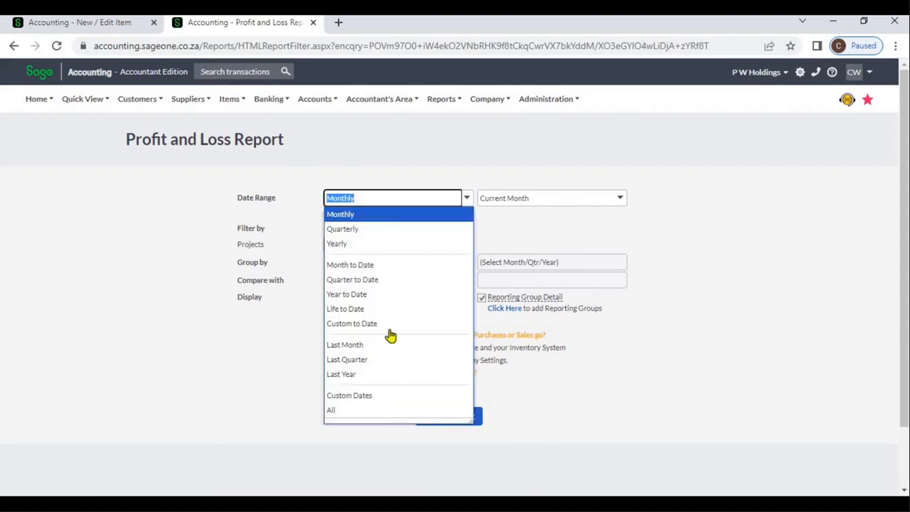
pyautogui.click(353, 411)
pyautogui.click(438, 418)
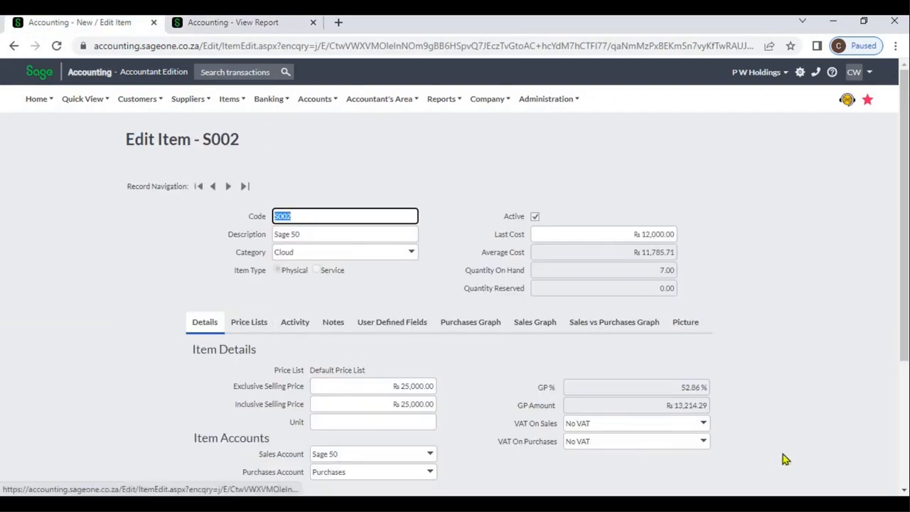
# - Set the sales account of item S002 to Sales and save the item
pyautogui.click(429, 453)
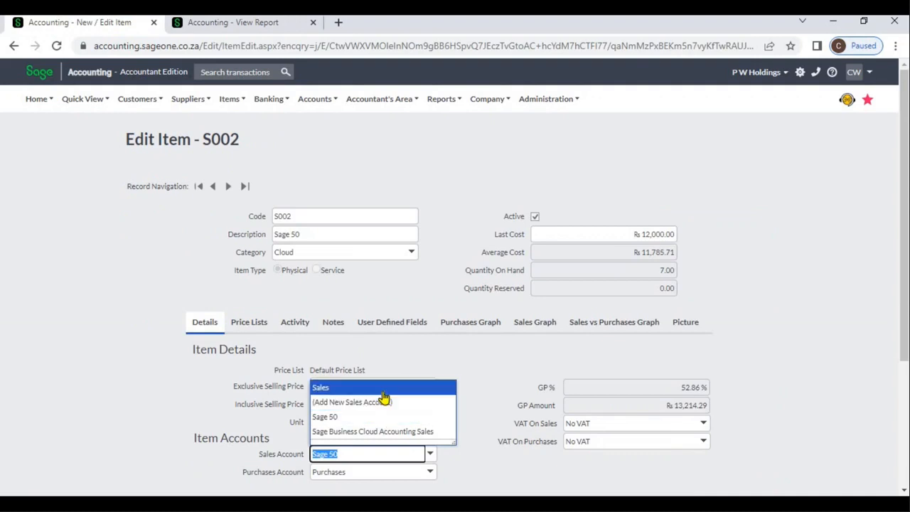
pyautogui.click(382, 387)
pyautogui.click(898, 445)
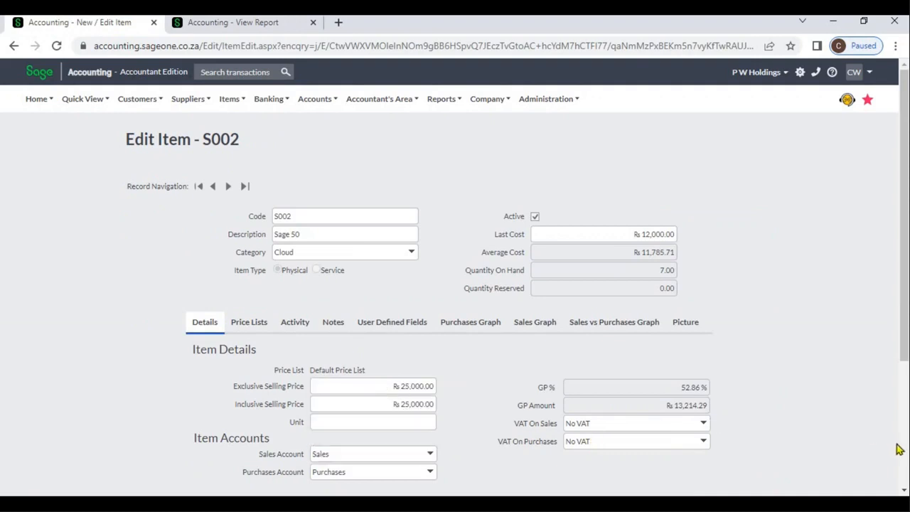
pyautogui.scroll(-5, 903, 452)
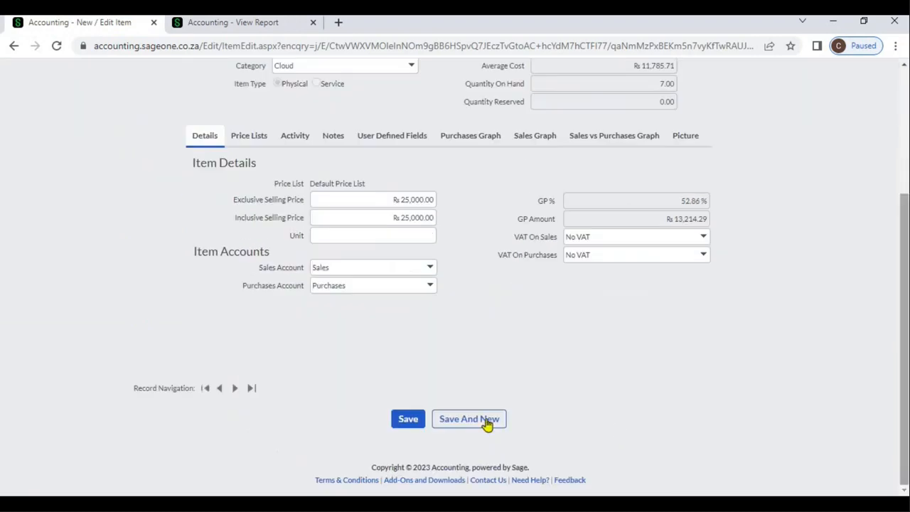
pyautogui.click(410, 420)
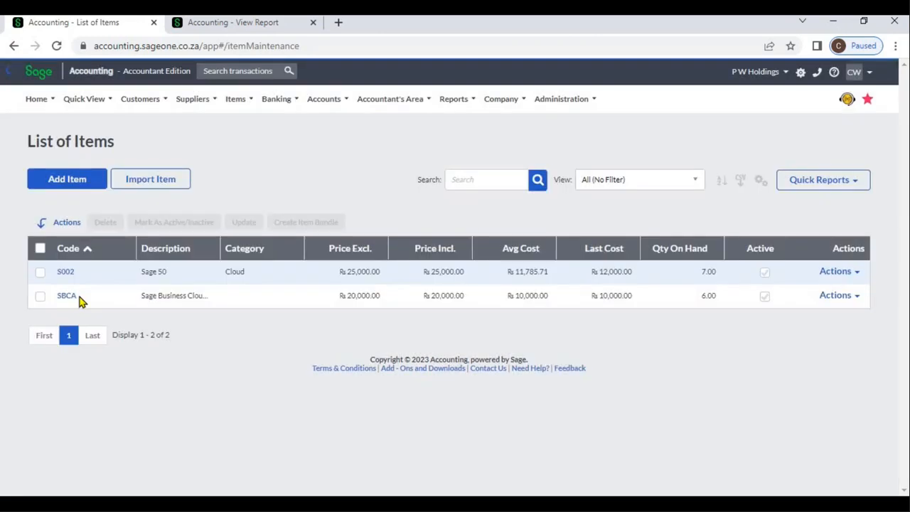
# - Open item SBCA from the list of items, set its sales account to Sales and save it
pyautogui.click(66, 296)
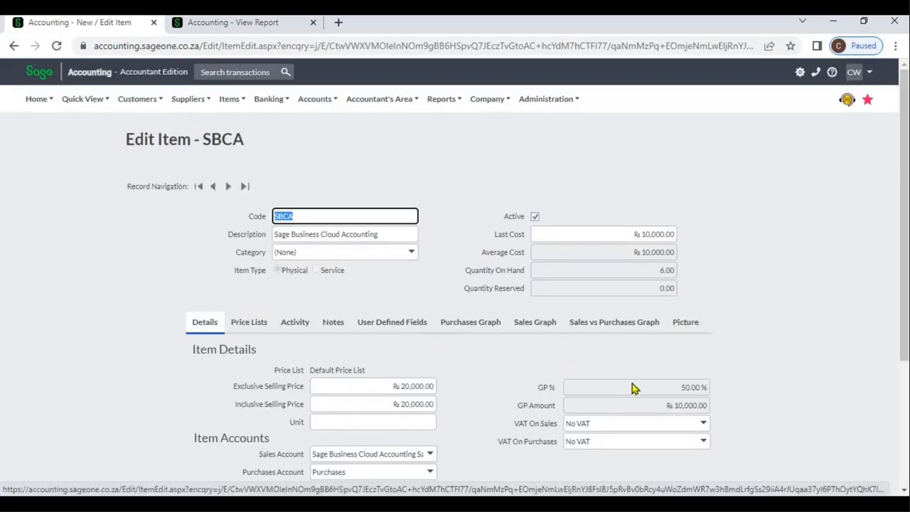
pyautogui.click(430, 456)
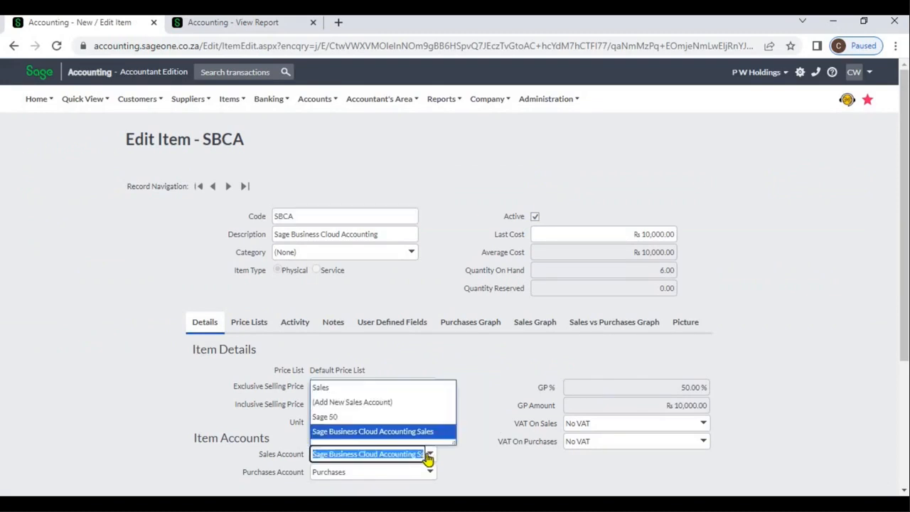
pyautogui.click(359, 388)
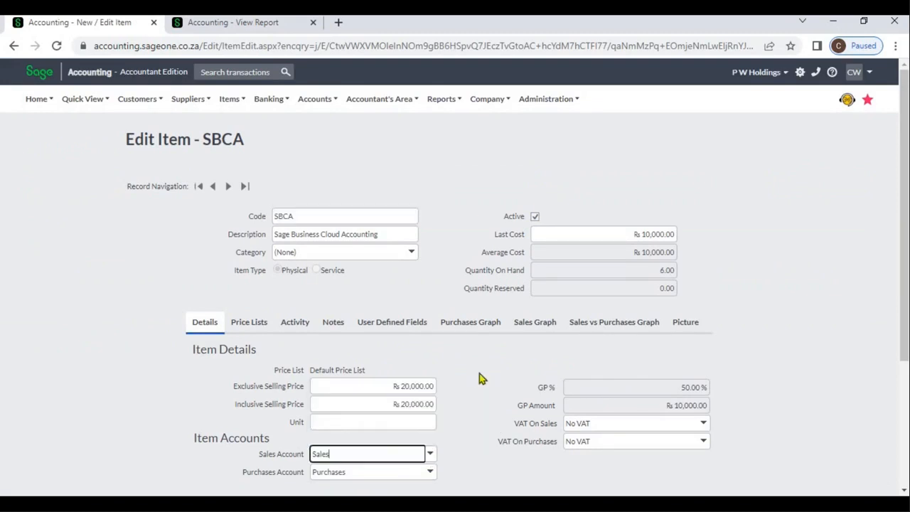
pyautogui.scroll(-3, 907, 427)
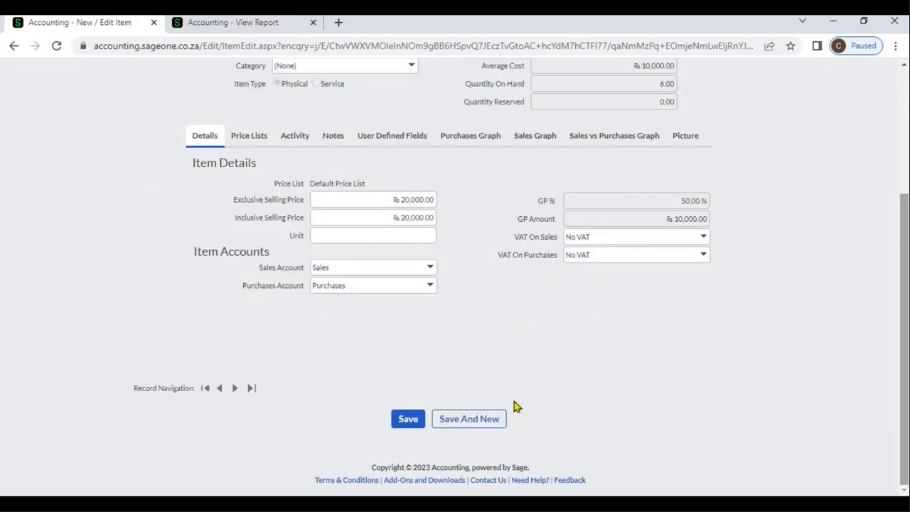
pyautogui.click(410, 420)
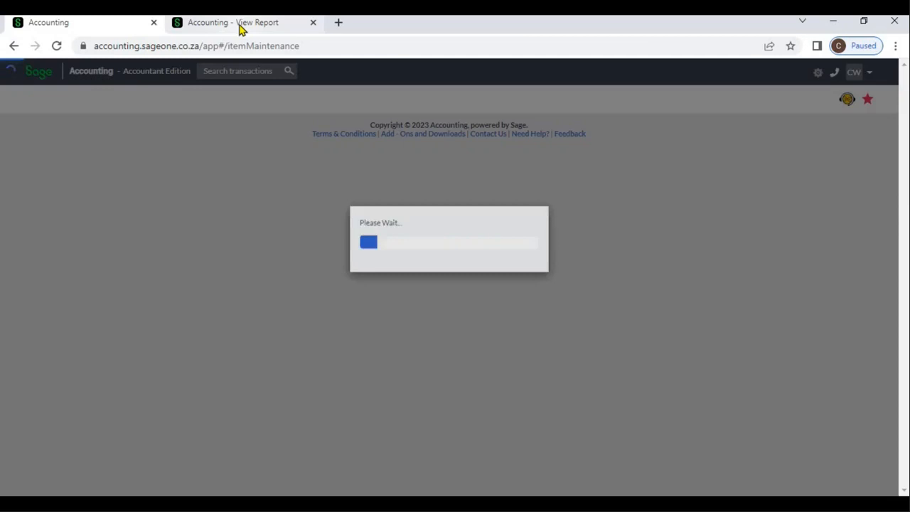
# - Duplicate the Profit and Loss report in a second browser tab and compare the sales lines of both versions
pyautogui.click(240, 26)
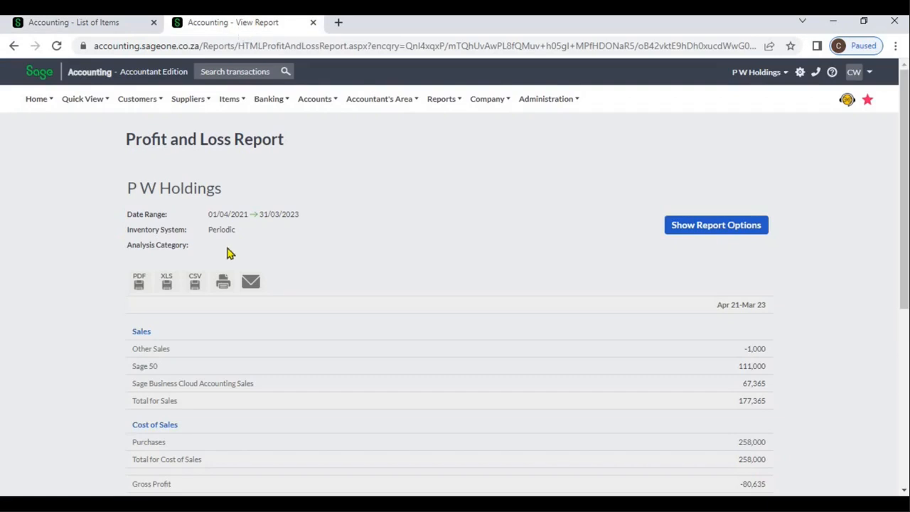
pyautogui.rightClick(226, 27)
pyautogui.click(259, 124)
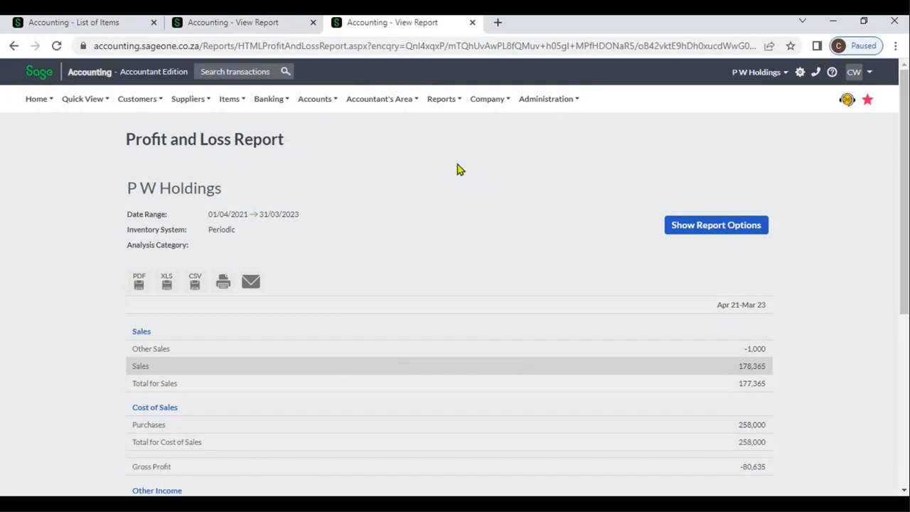
pyautogui.click(257, 26)
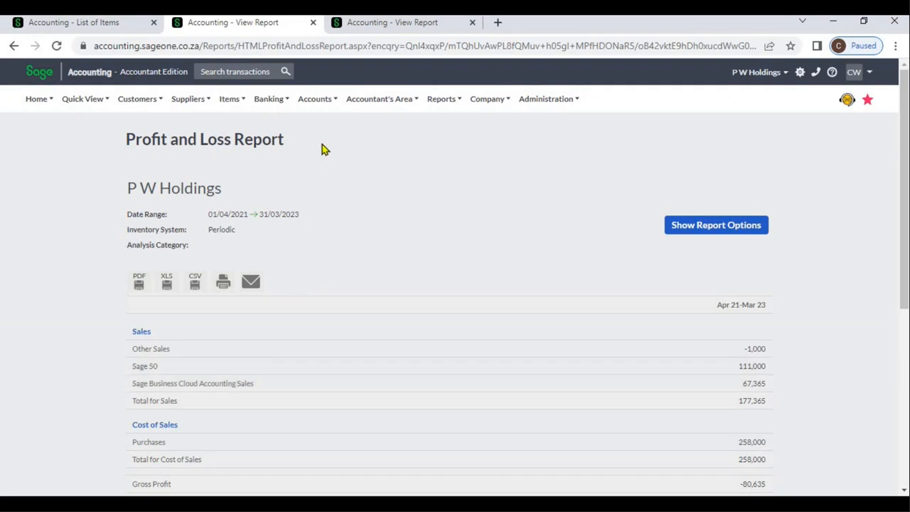
pyautogui.click(362, 32)
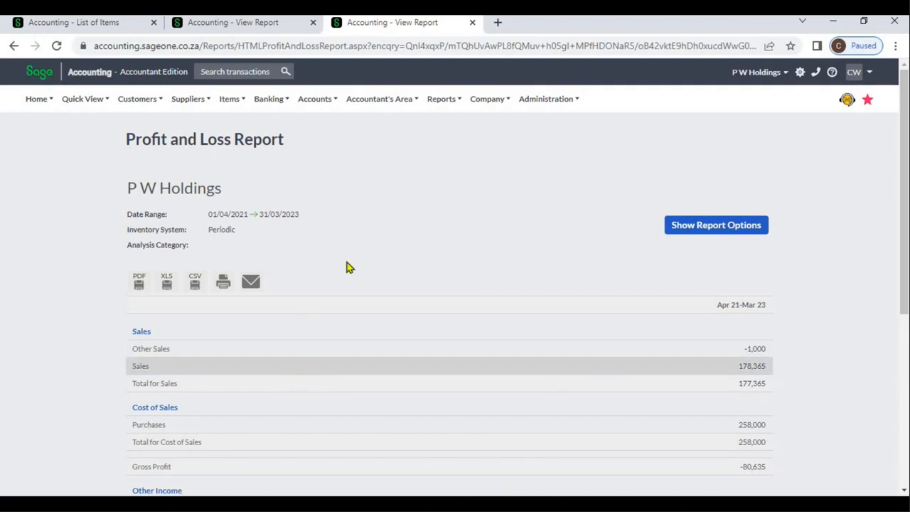
pyautogui.click(258, 29)
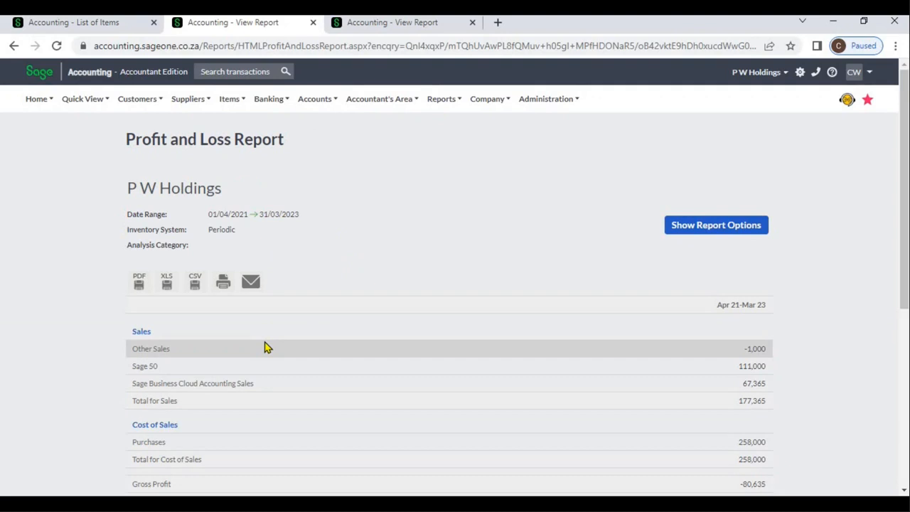
# - Reopen item S002 from the list of items, set its sales account to Sage 50 and save it
pyautogui.click(106, 22)
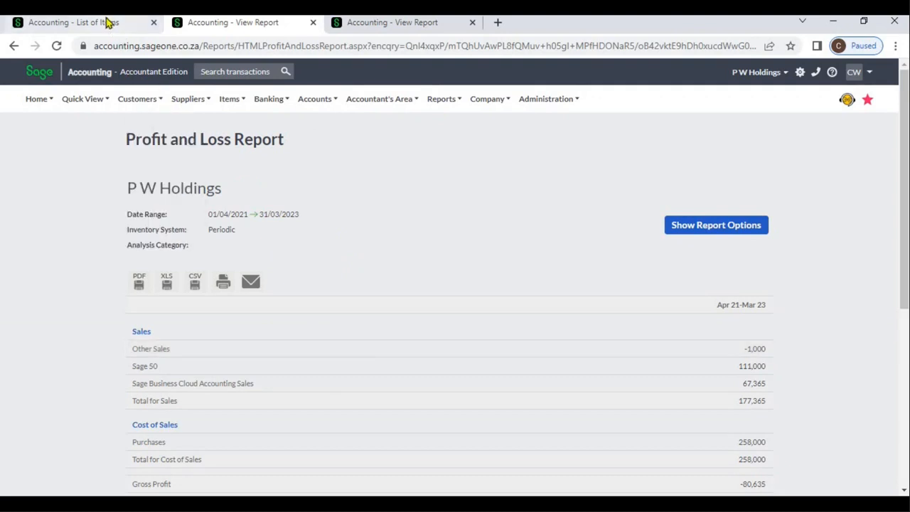
pyautogui.click(68, 273)
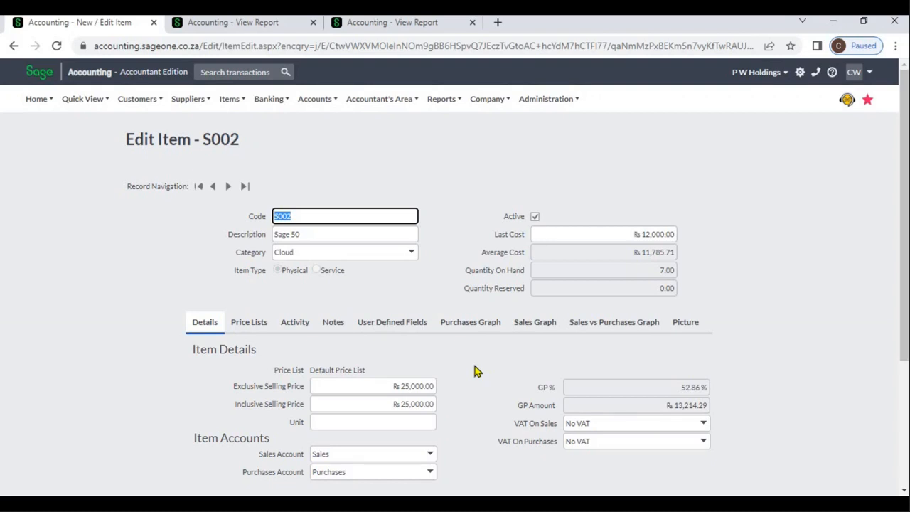
pyautogui.click(904, 490)
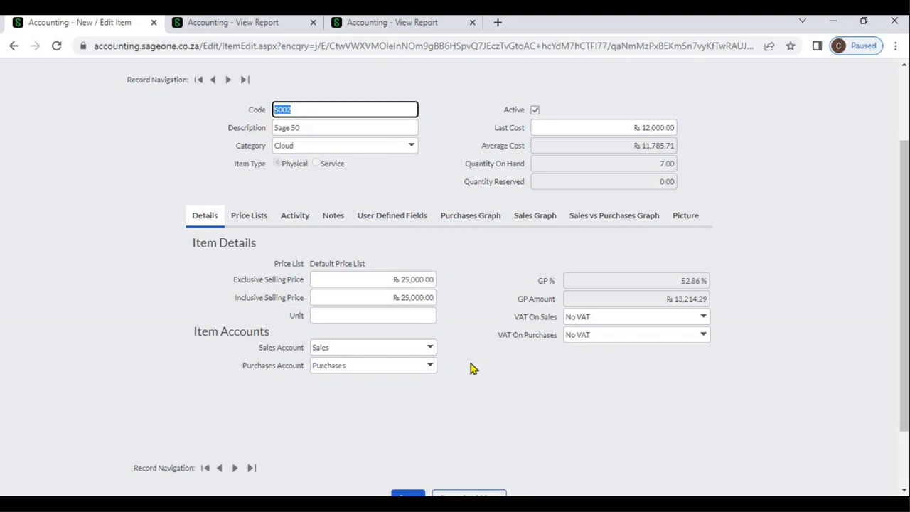
pyautogui.click(433, 352)
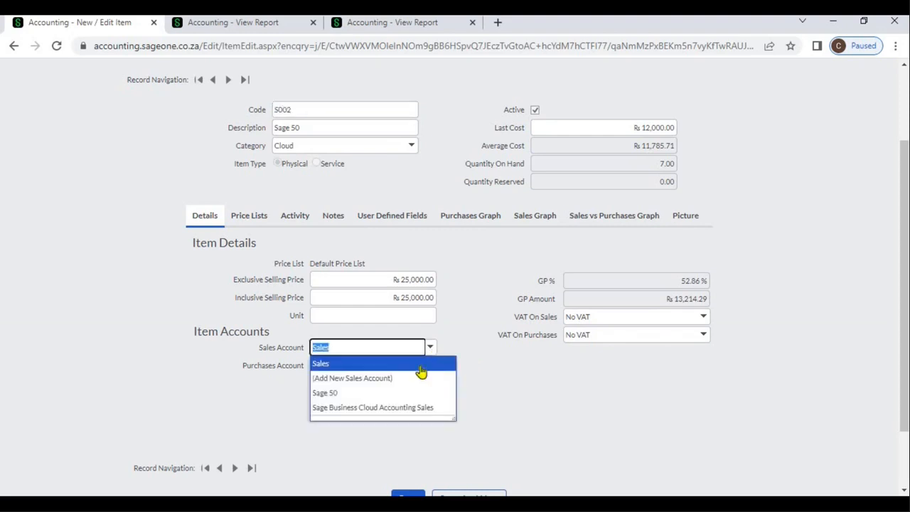
pyautogui.click(405, 398)
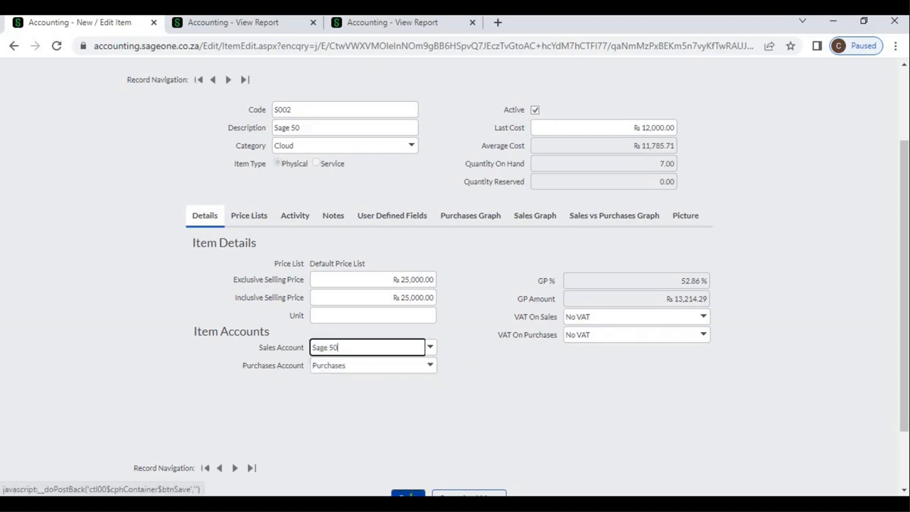
pyautogui.click(409, 496)
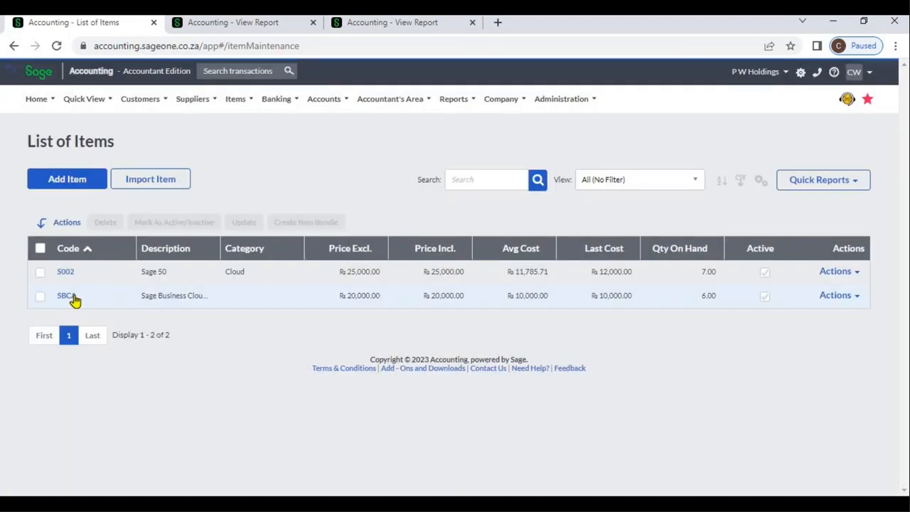
# - Open item SBCA and the Sales by Item report options, and check the sales accounts in the first Profit and Loss report
pyautogui.click(73, 297)
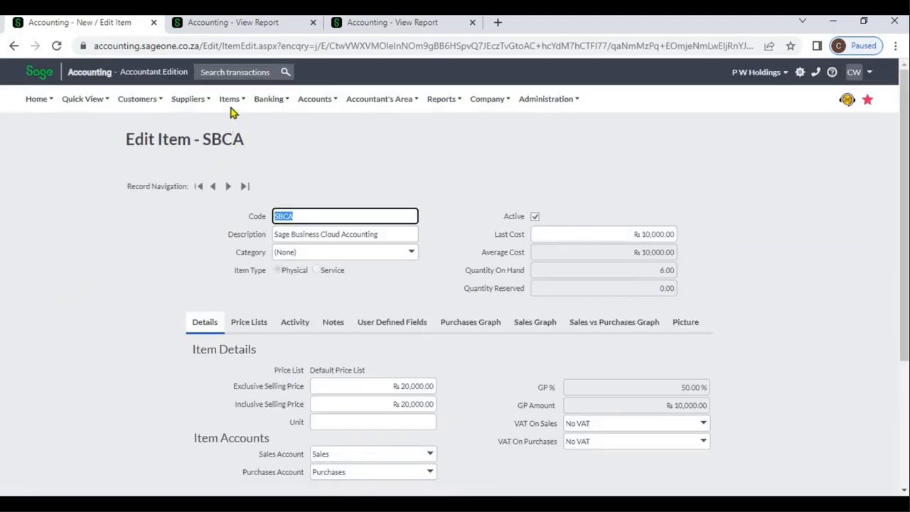
pyautogui.click(231, 104)
pyautogui.moveTo(234, 165)
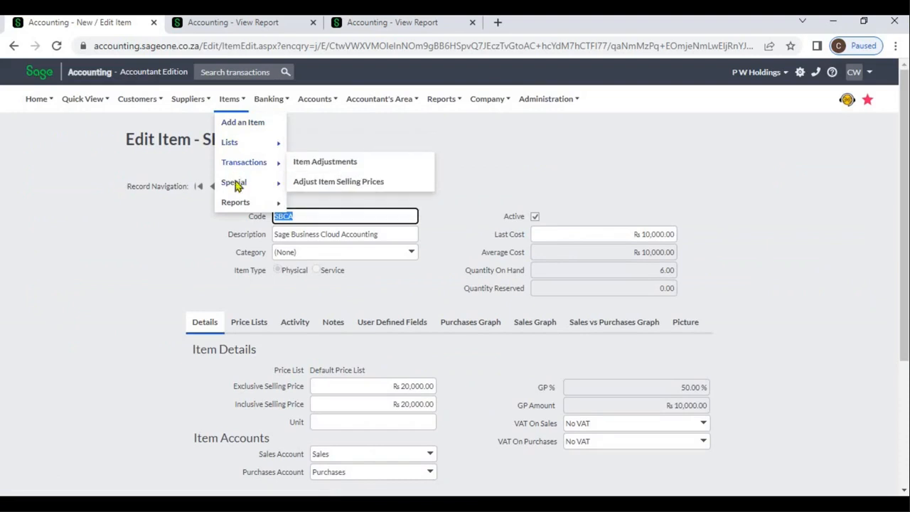
pyautogui.moveTo(239, 202)
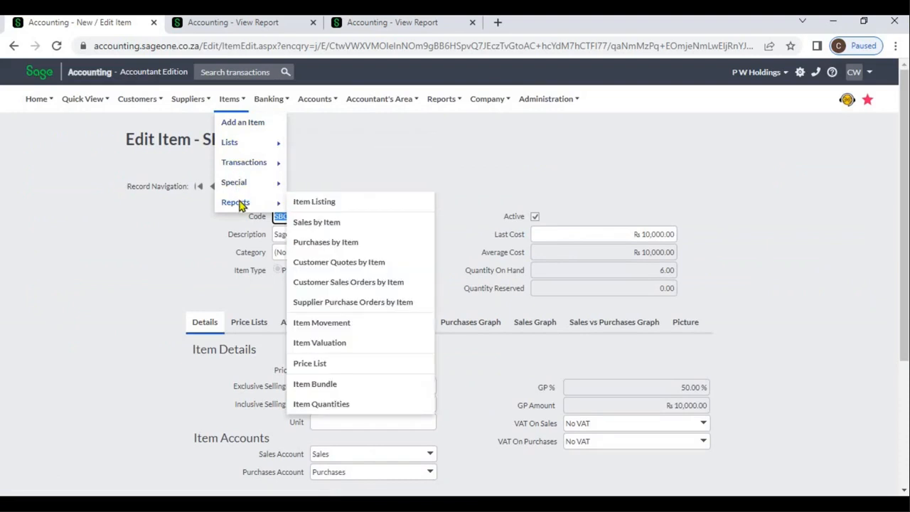
pyautogui.click(314, 224)
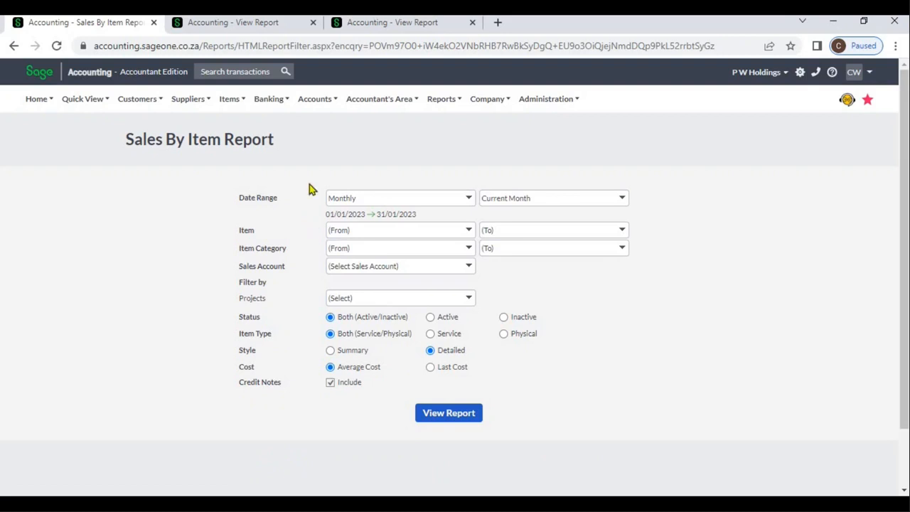
pyautogui.click(274, 27)
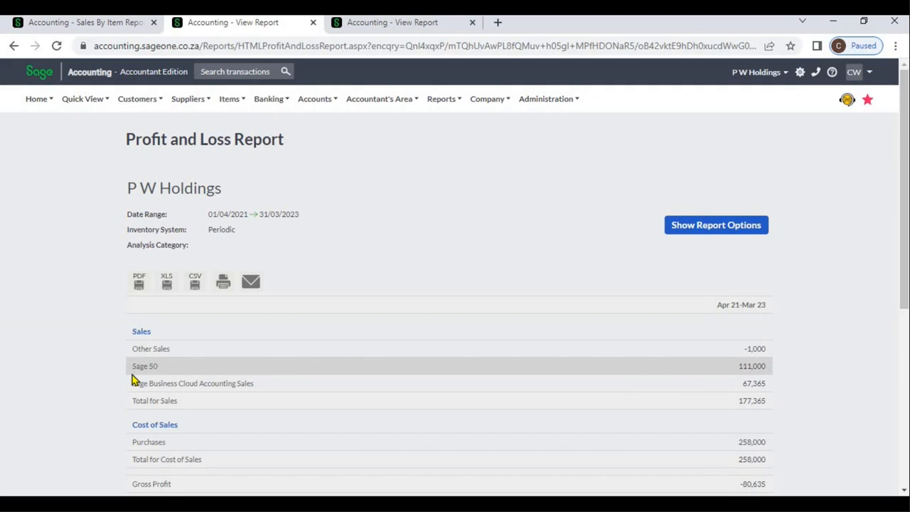
# - Return to the list of items and sort it by exclusive price in descending order
pyautogui.click(84, 26)
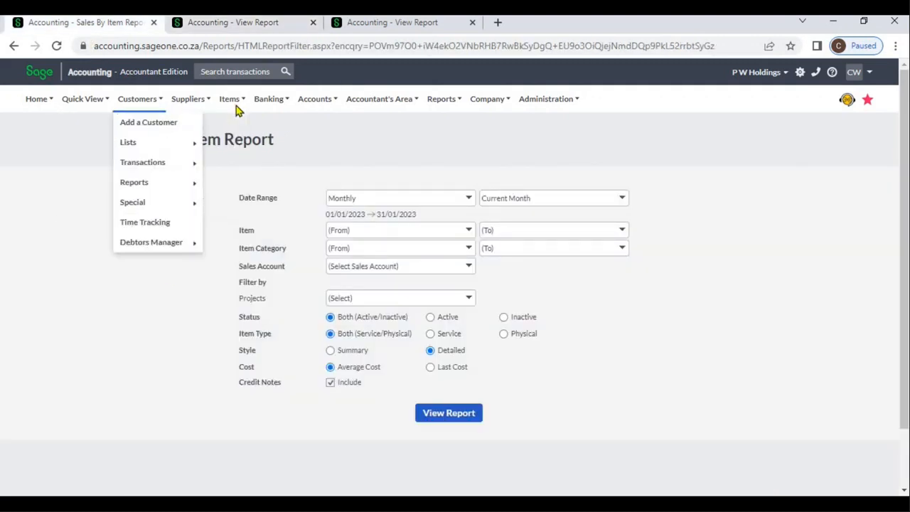
pyautogui.moveTo(231, 99)
pyautogui.moveTo(238, 142)
pyautogui.click(307, 145)
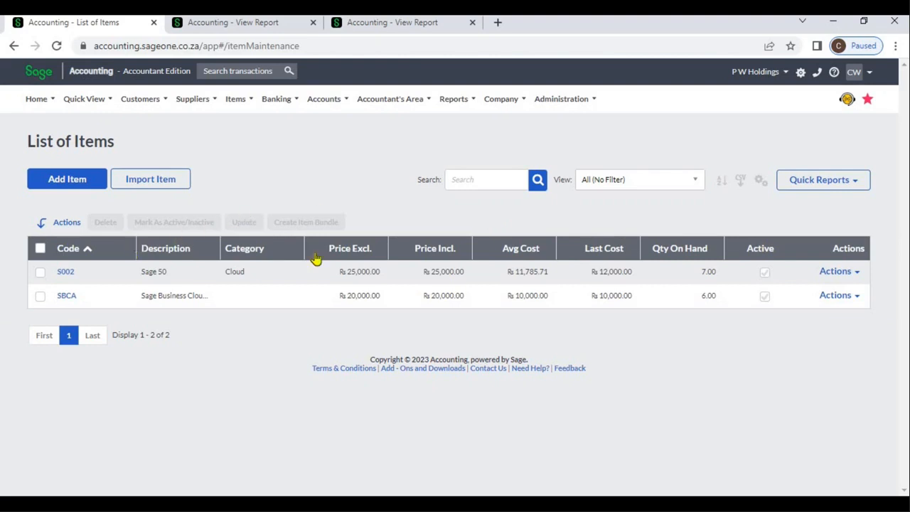
pyautogui.click(353, 250)
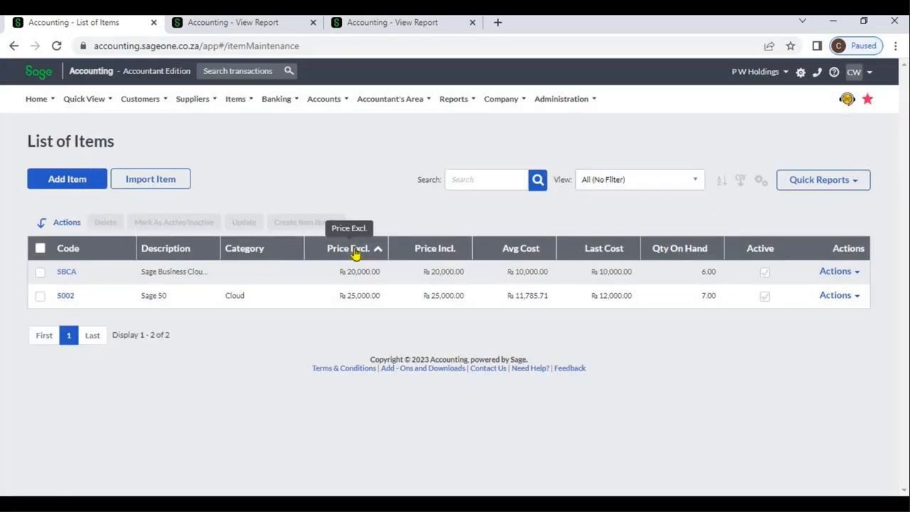
pyautogui.click(355, 250)
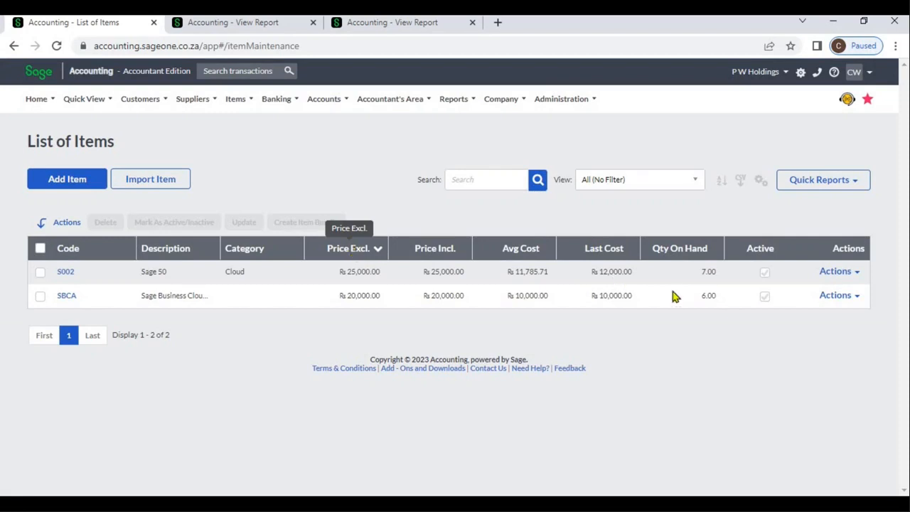
# - Open the quick view of item SBCA, review its overview and all its transactions, and close it
pyautogui.click(856, 279)
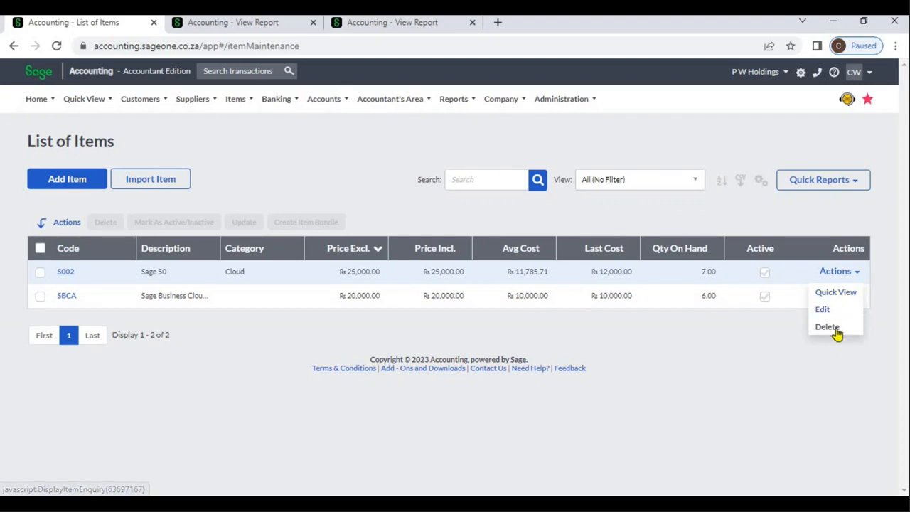
pyautogui.click(837, 365)
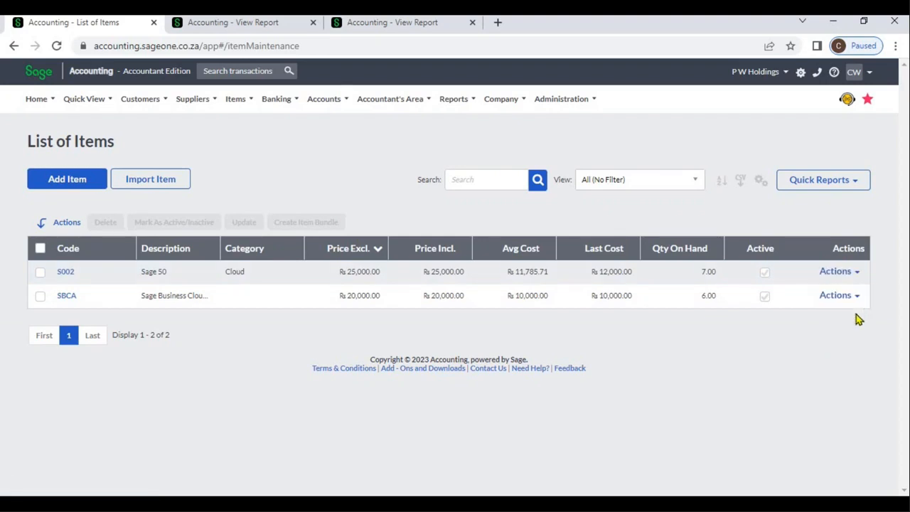
pyautogui.click(859, 298)
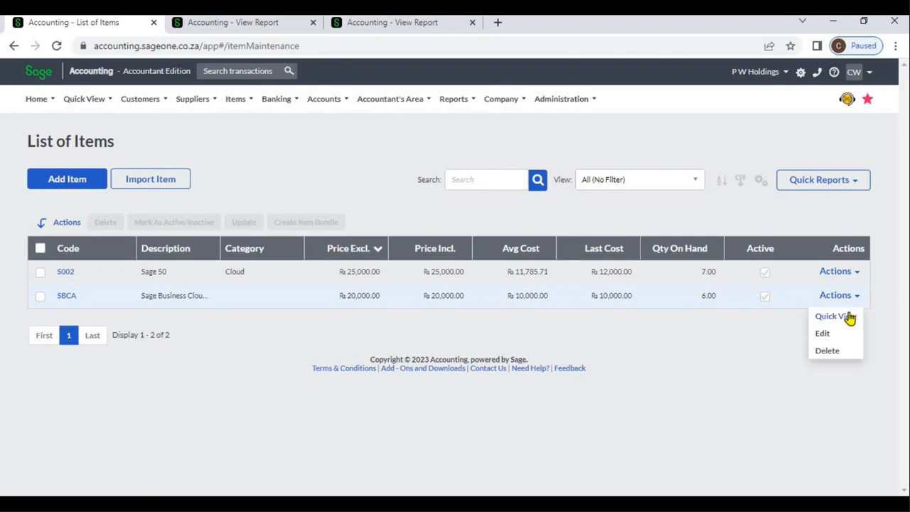
pyautogui.click(851, 317)
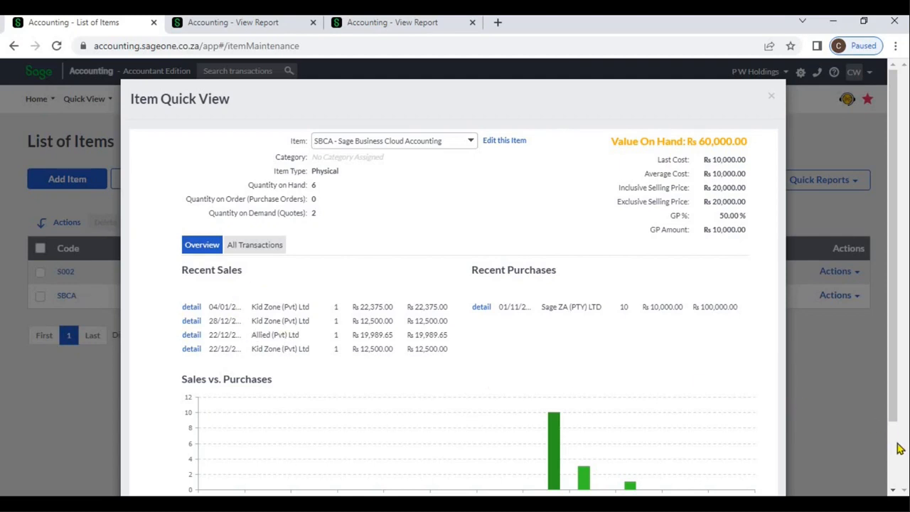
pyautogui.scroll(-1, 897, 448)
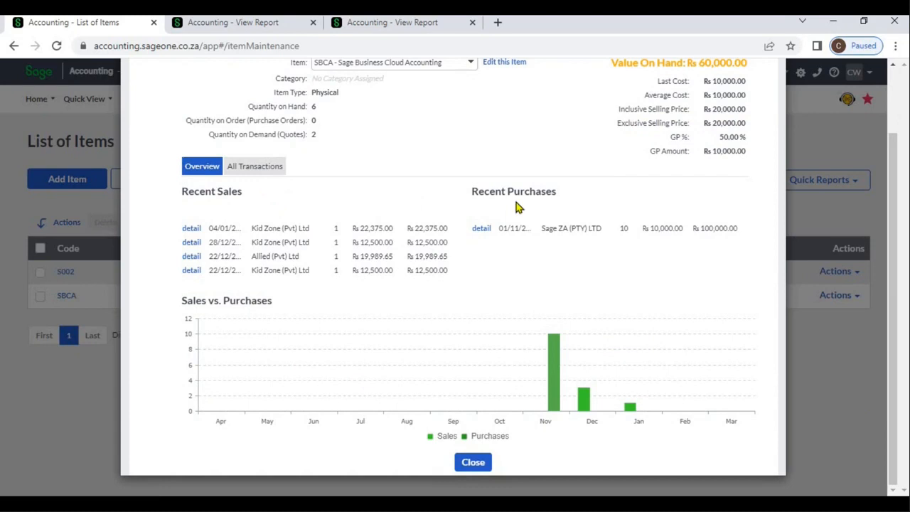
pyautogui.click(261, 169)
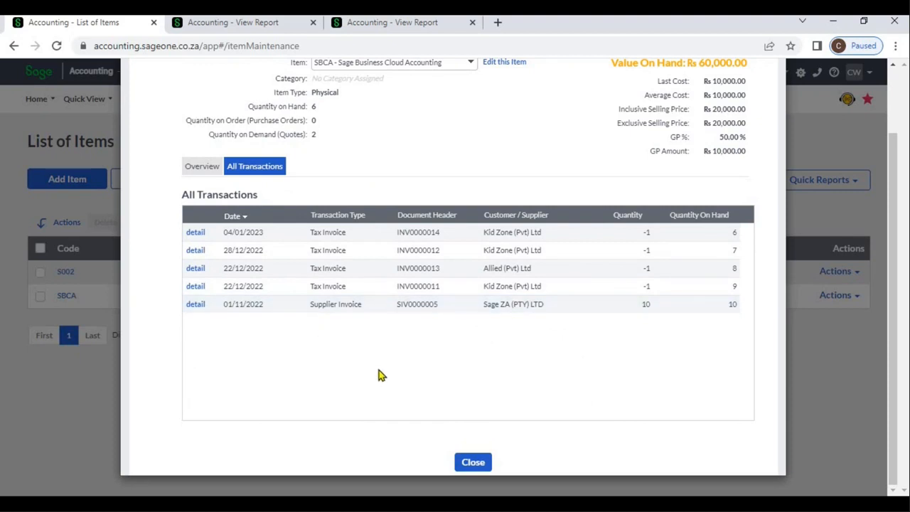
pyautogui.click(473, 462)
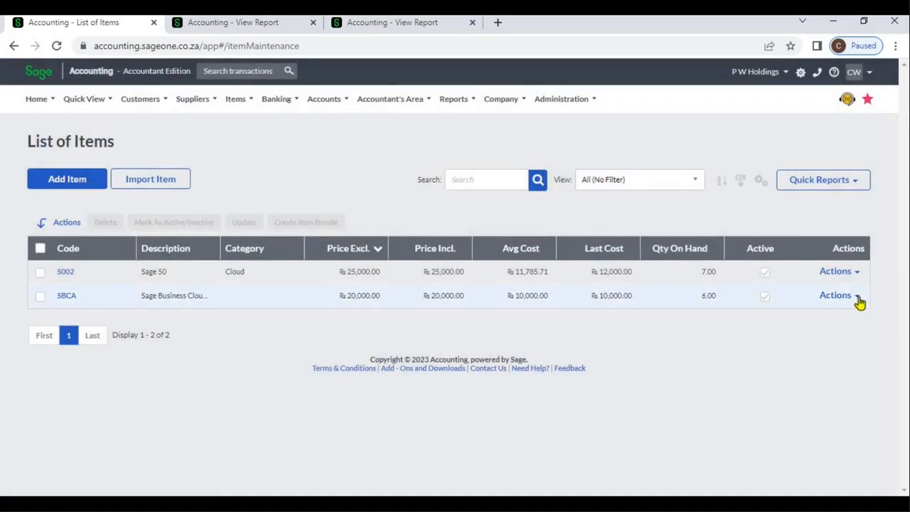
# - Try to delete item SBCA from the list of items
pyautogui.click(856, 298)
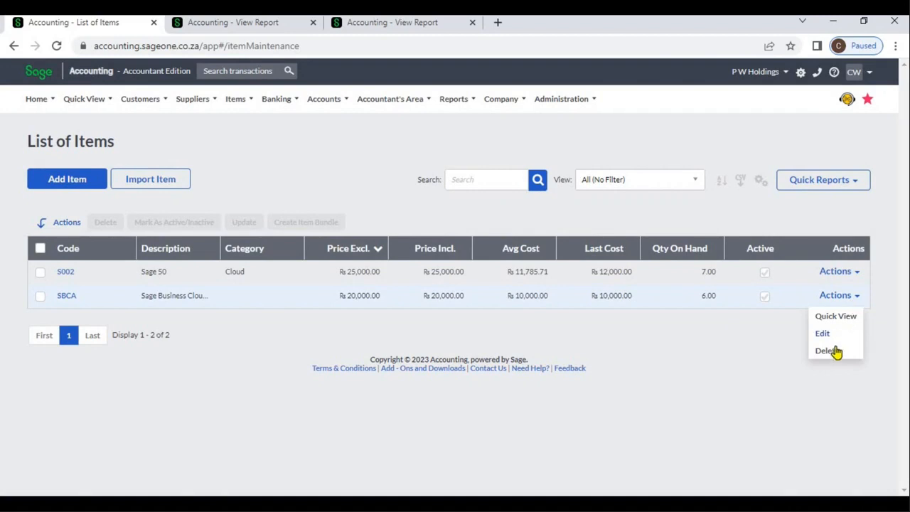
pyautogui.click(837, 350)
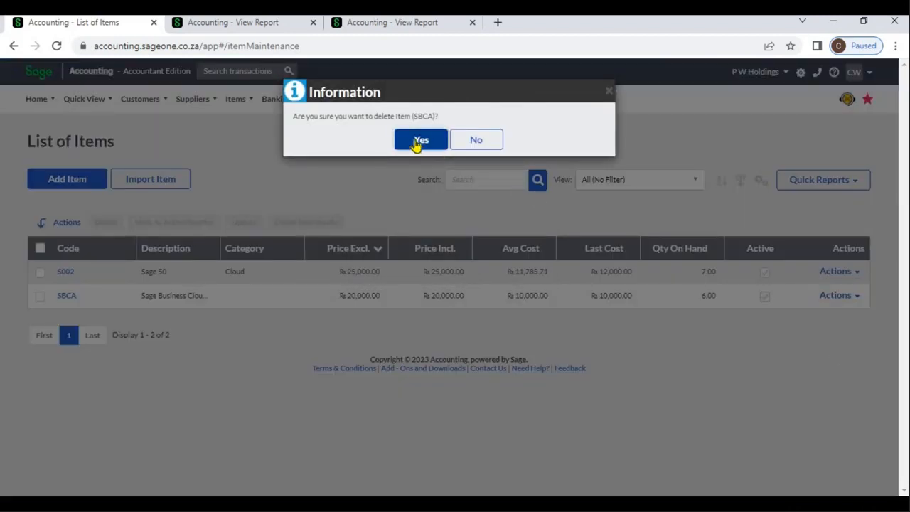
pyautogui.click(419, 141)
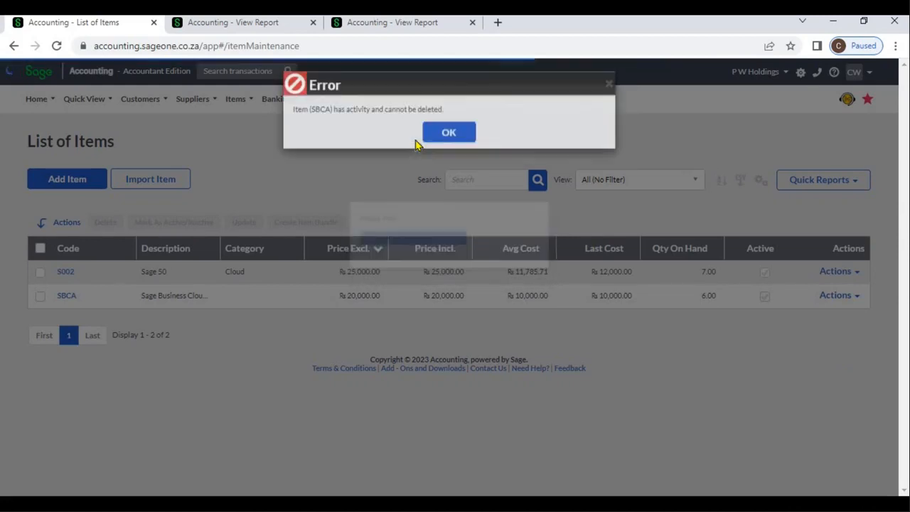
pyautogui.click(437, 143)
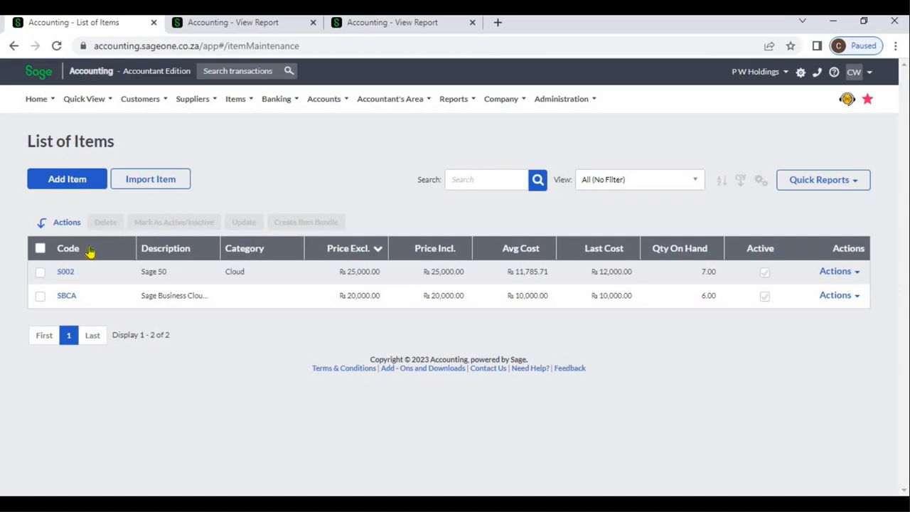
# - Select item S002 and review its active/inactive setting and the fields available for bulk updating, without saving
pyautogui.click(40, 275)
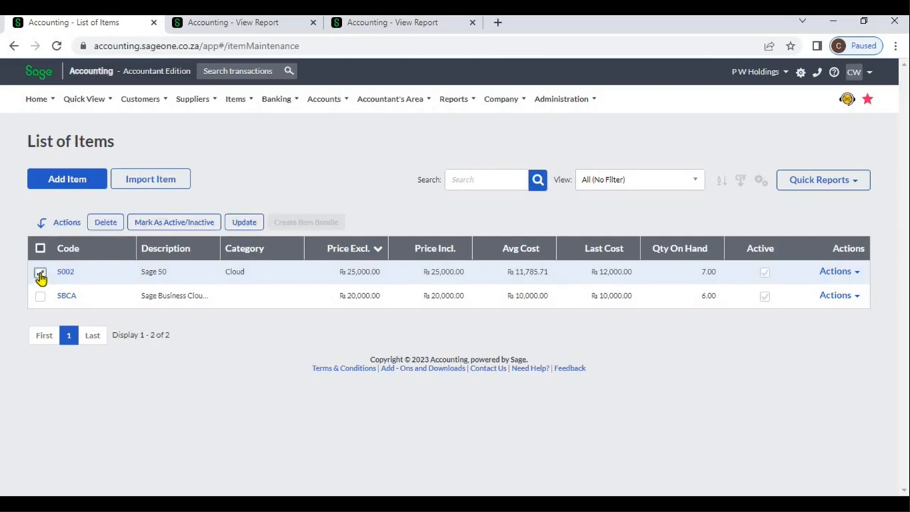
pyautogui.click(146, 229)
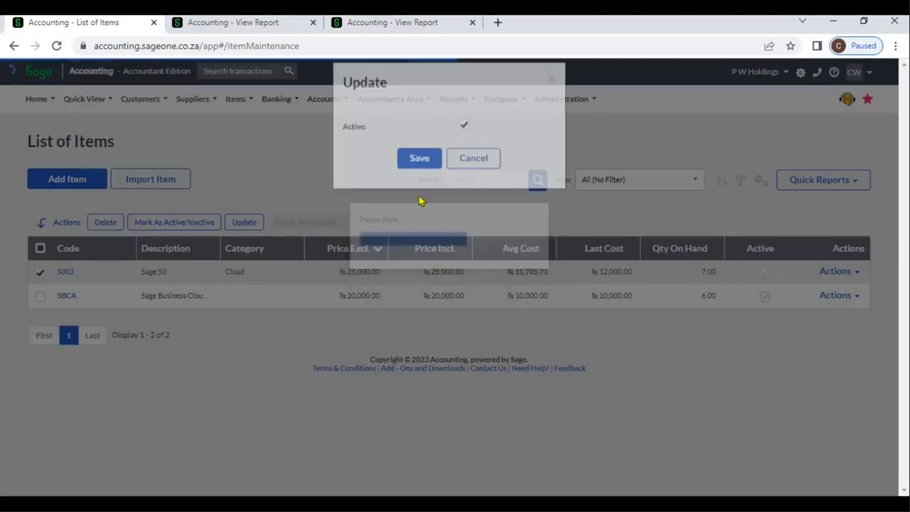
pyautogui.click(473, 176)
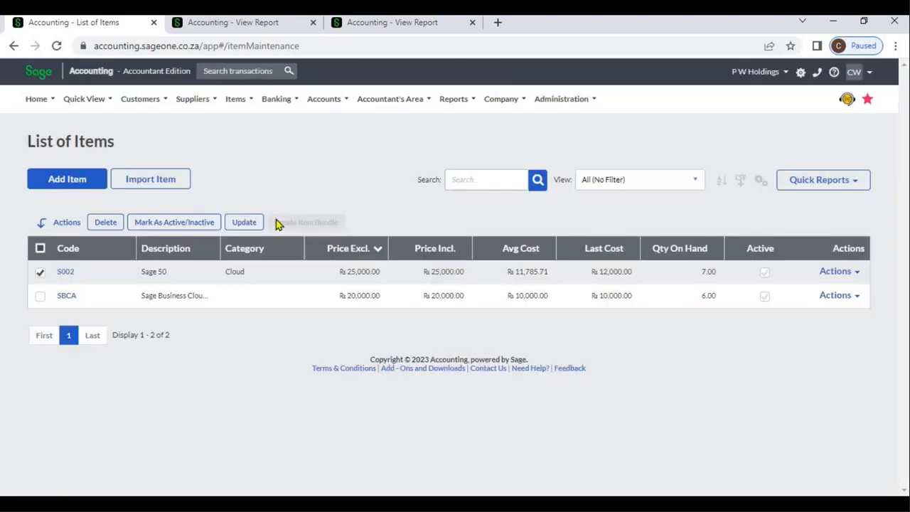
pyautogui.click(246, 223)
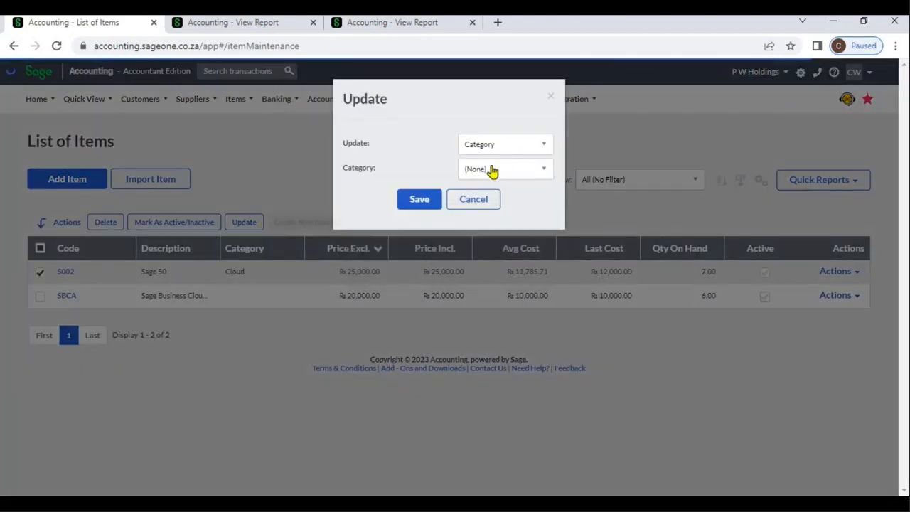
pyautogui.click(545, 146)
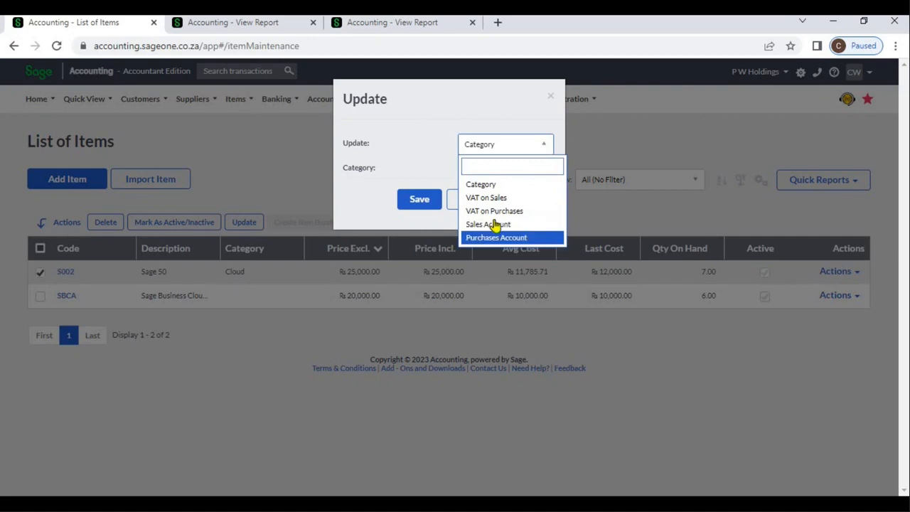
pyautogui.click(534, 185)
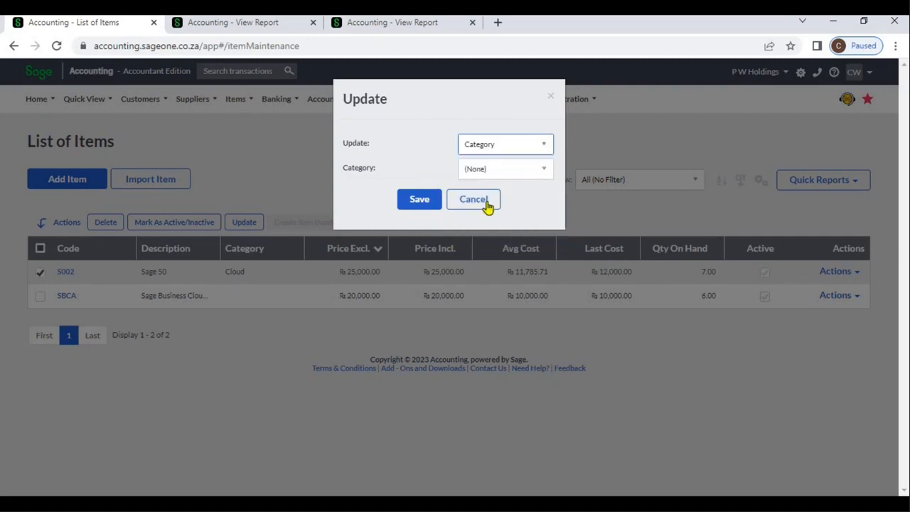
pyautogui.click(441, 206)
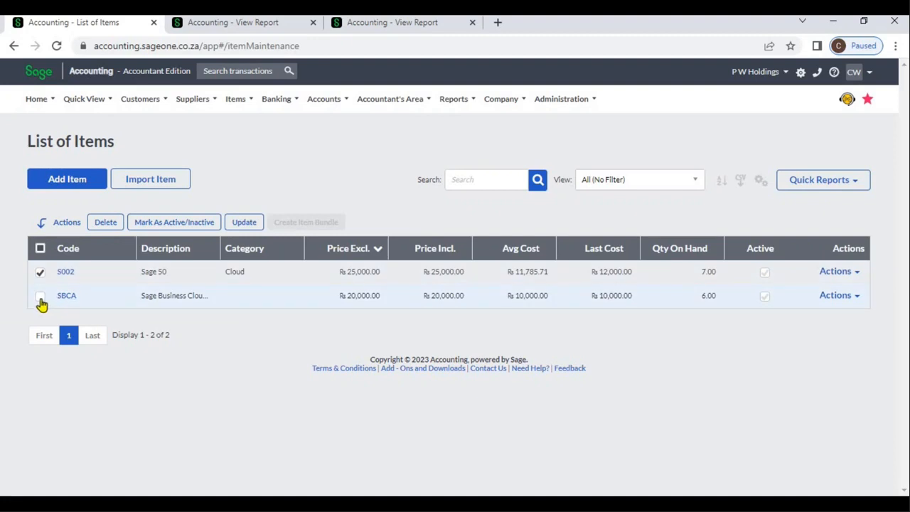
# - Select only item SBCA and bulk-update its sales account to Sage Business Cloud Accounting Sales
pyautogui.click(40, 296)
pyautogui.click(39, 272)
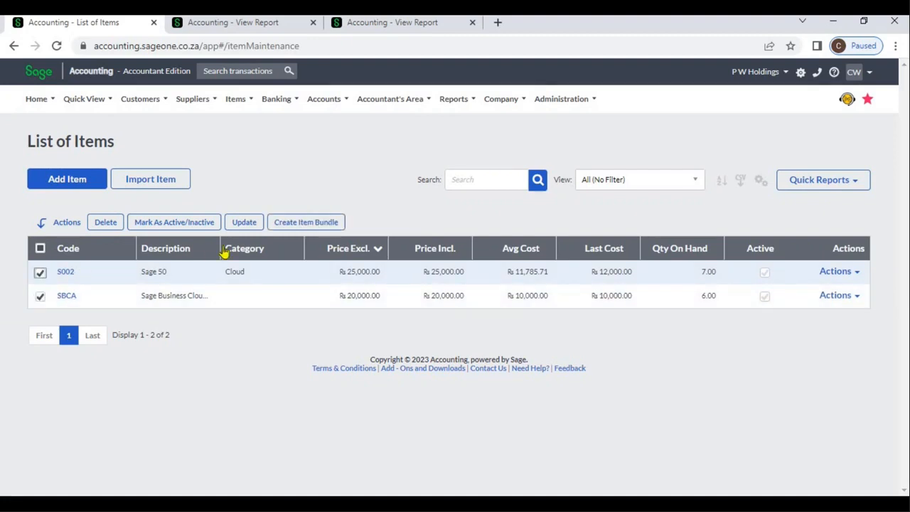
pyautogui.click(242, 227)
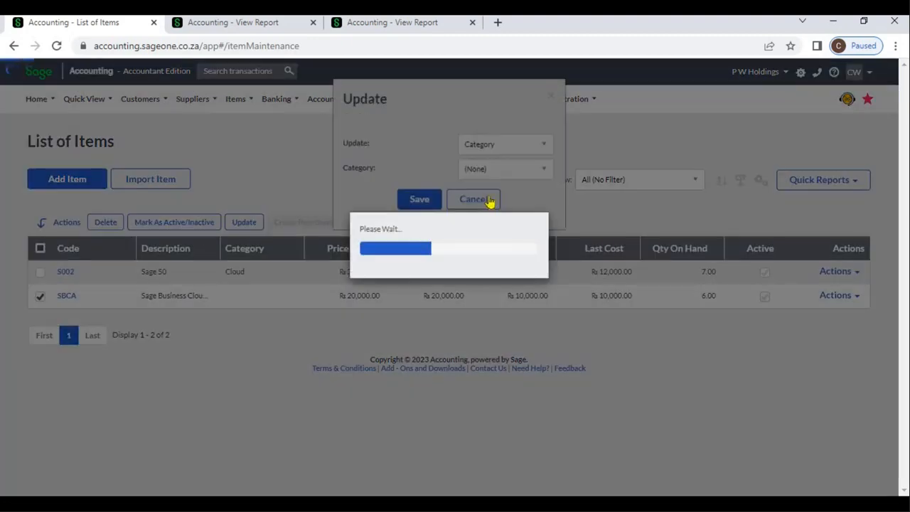
pyautogui.click(544, 150)
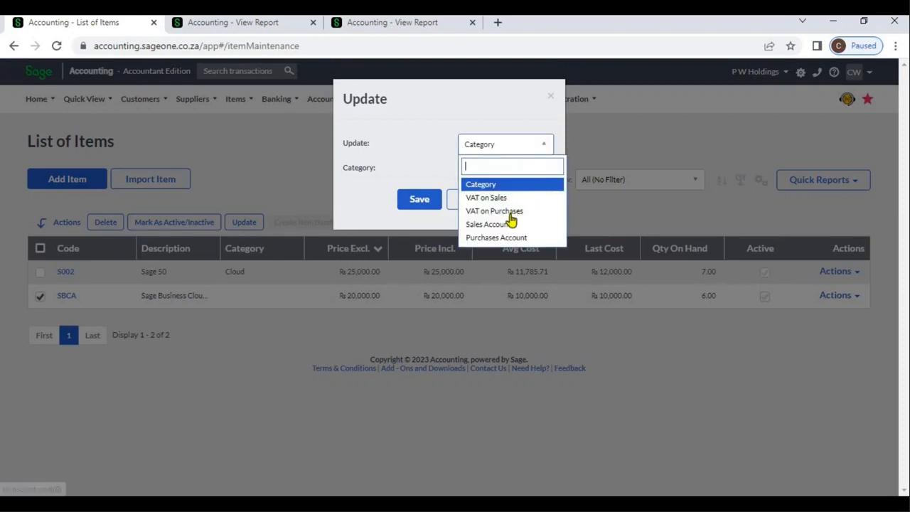
pyautogui.click(511, 225)
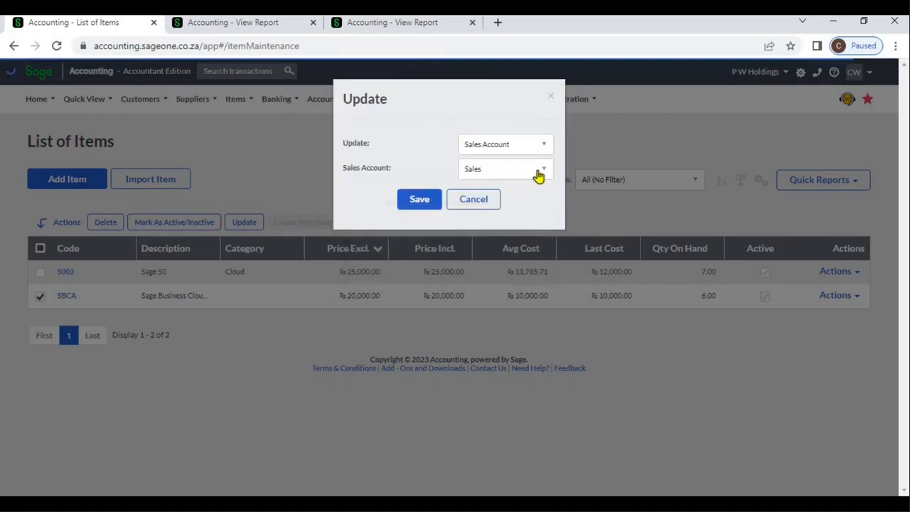
pyautogui.click(540, 170)
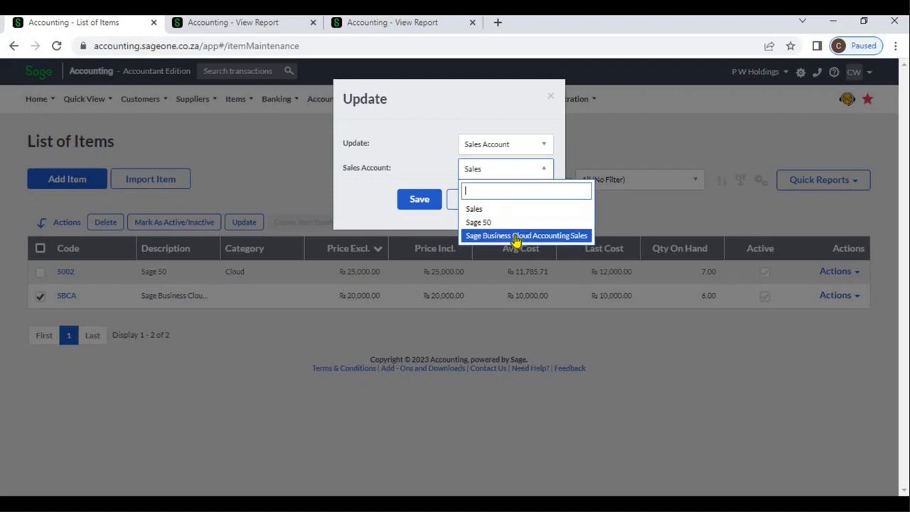
pyautogui.click(508, 236)
pyautogui.click(410, 208)
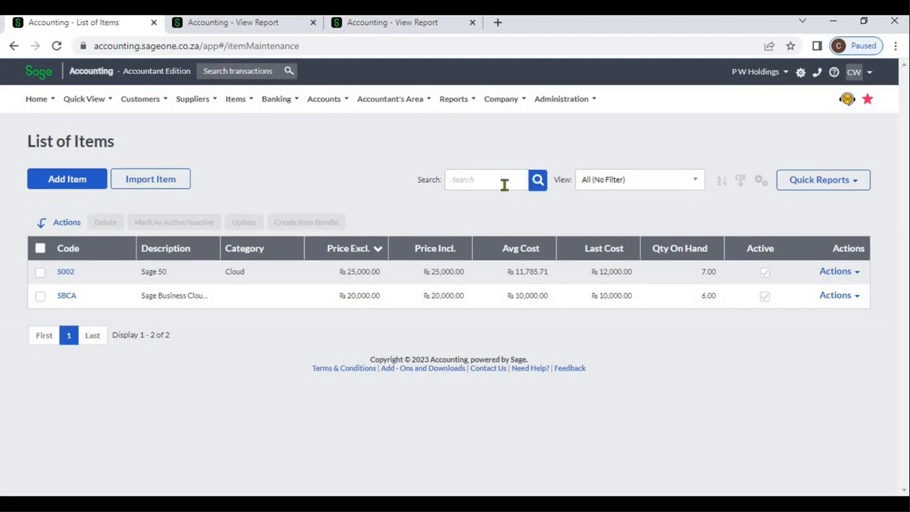
# - Search the list of items for "Business", clear the search and check the available view filters
pyautogui.click(504, 185)
pyautogui.write('siness')
pyautogui.press('Return')
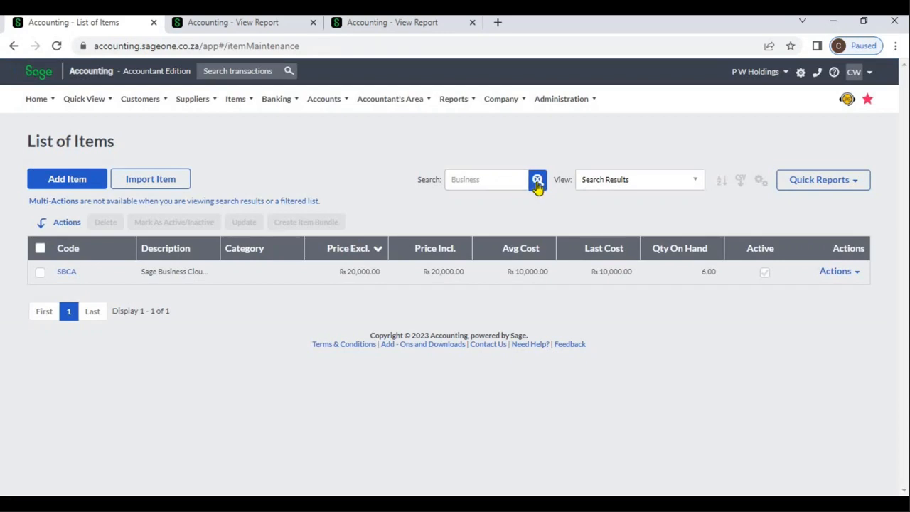
pyautogui.click(538, 182)
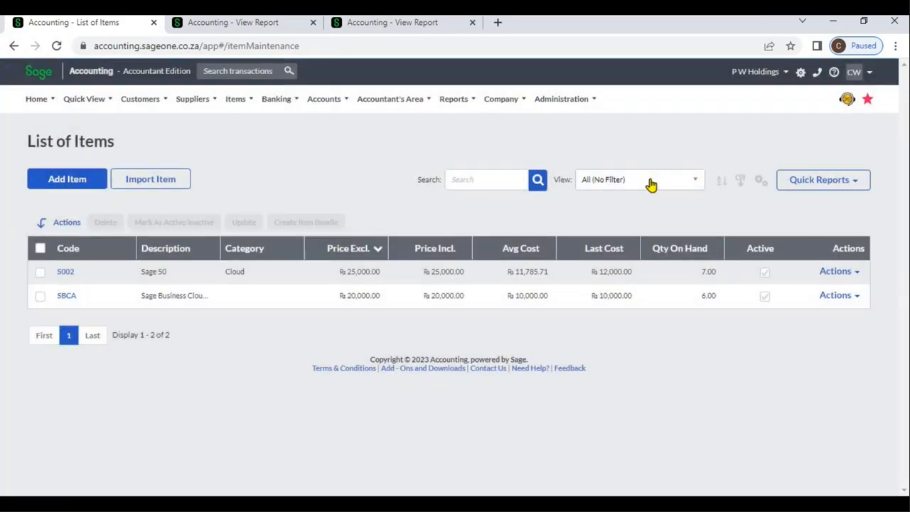
pyautogui.click(651, 183)
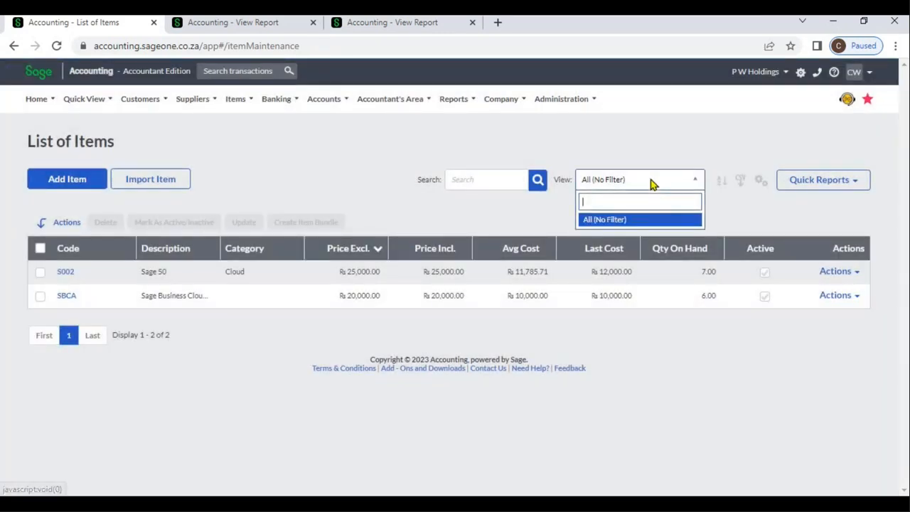
# - Sort the items on three levels: Avg Cost smallest to largest, Code A to Z, and GP Amount smallest to largest
pyautogui.click(724, 182)
pyautogui.click(724, 182)
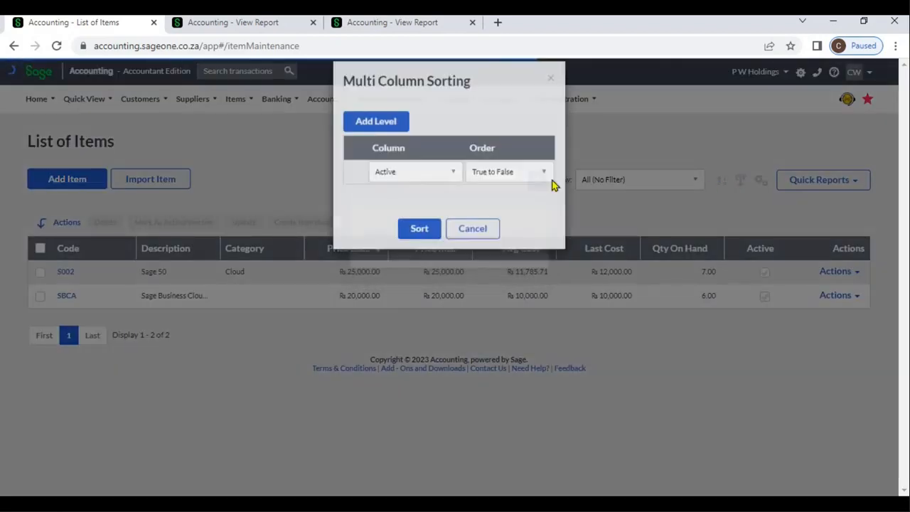
pyautogui.click(391, 140)
pyautogui.click(391, 140)
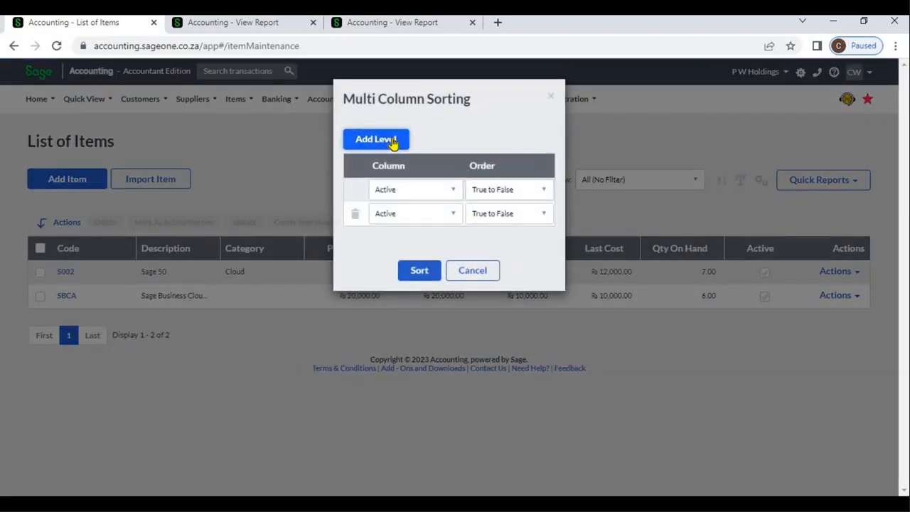
pyautogui.click(445, 190)
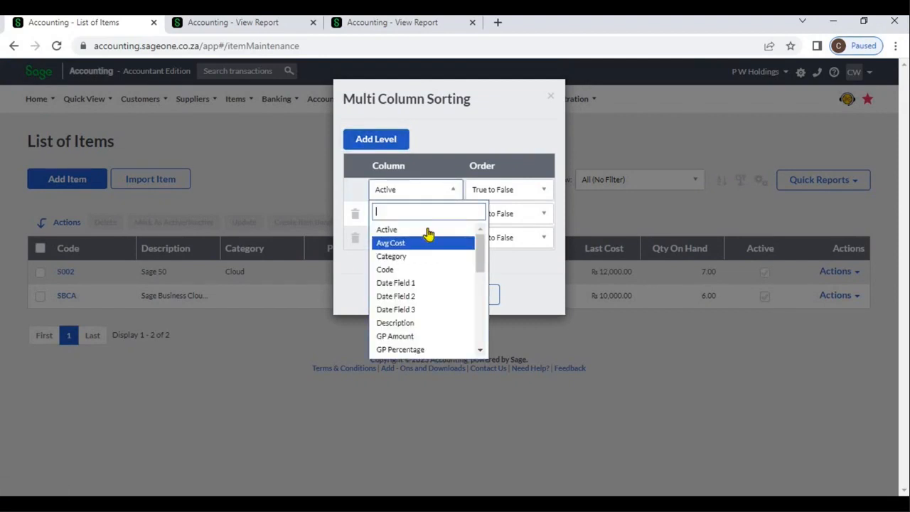
pyautogui.click(421, 242)
pyautogui.click(445, 214)
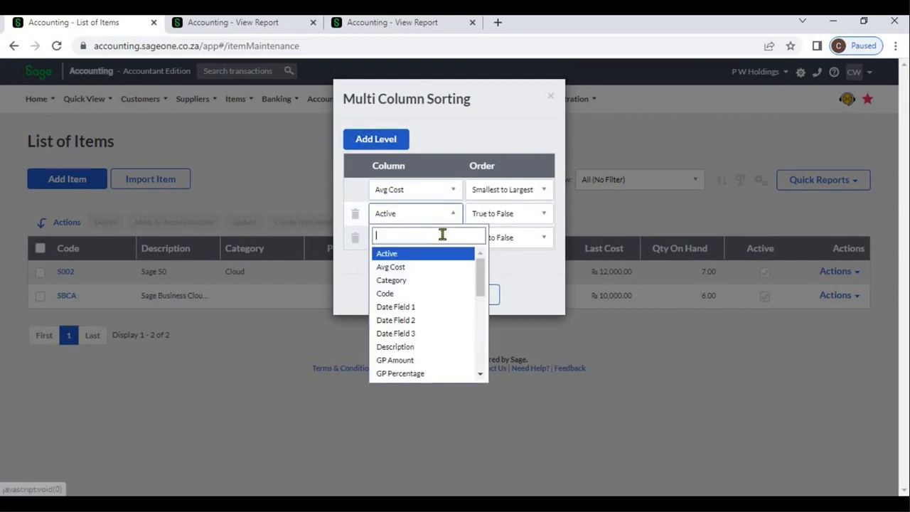
pyautogui.click(432, 300)
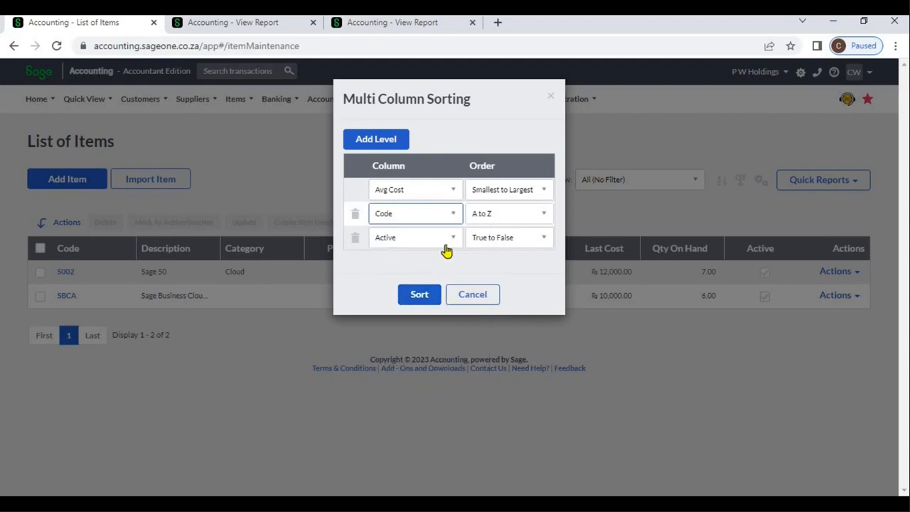
pyautogui.click(444, 242)
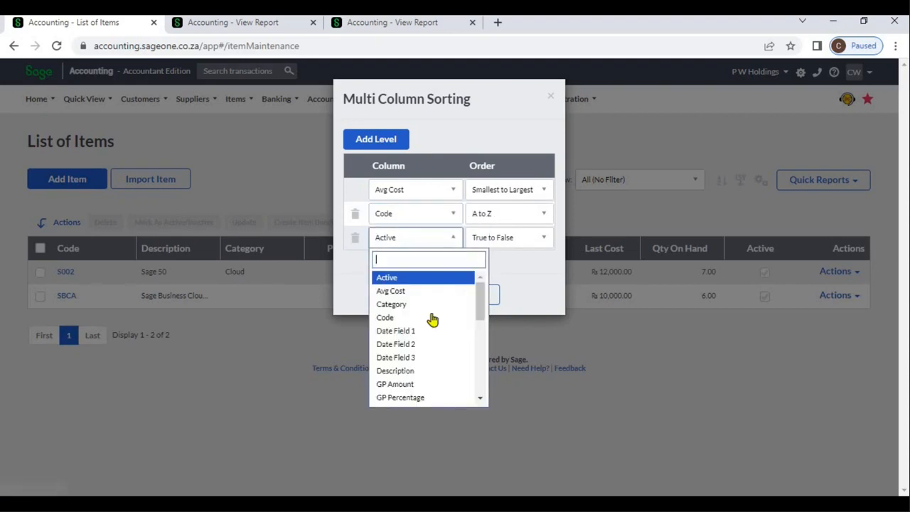
pyautogui.click(424, 384)
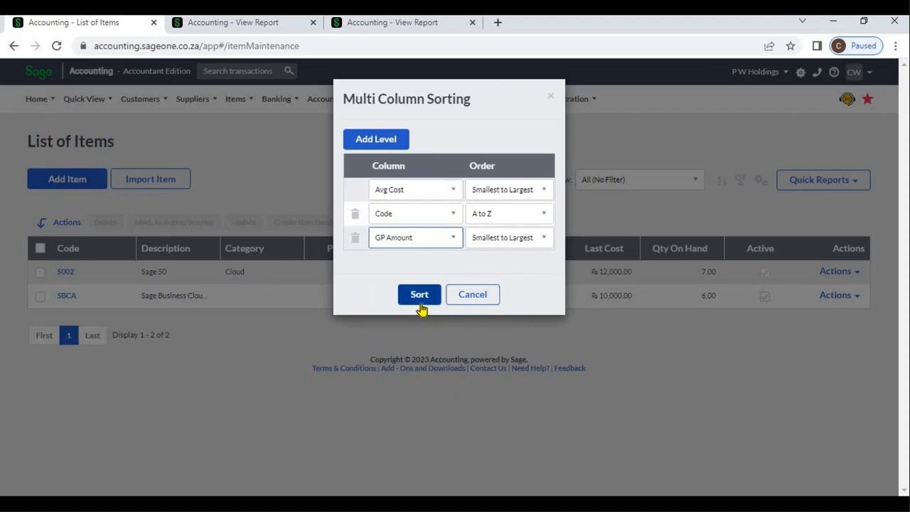
pyautogui.click(421, 300)
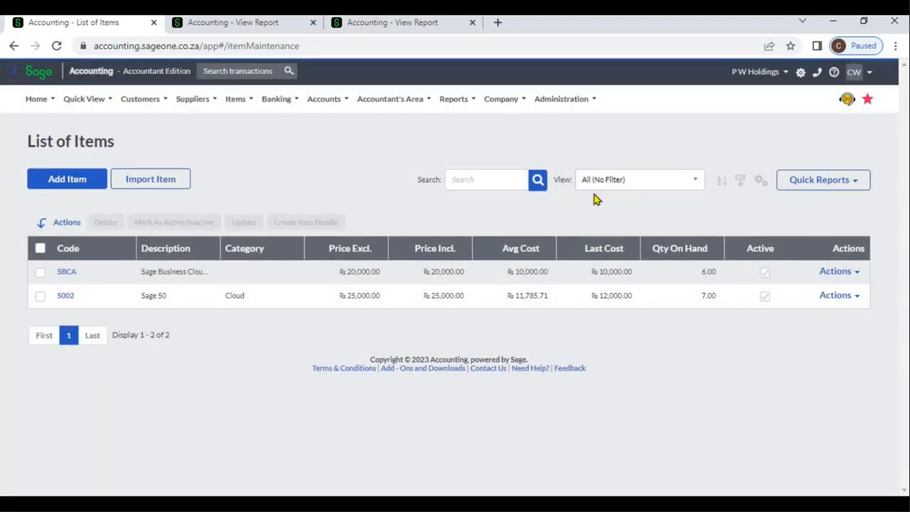
# - Export the list of items to a CSV file and dismiss the download notice
pyautogui.click(740, 182)
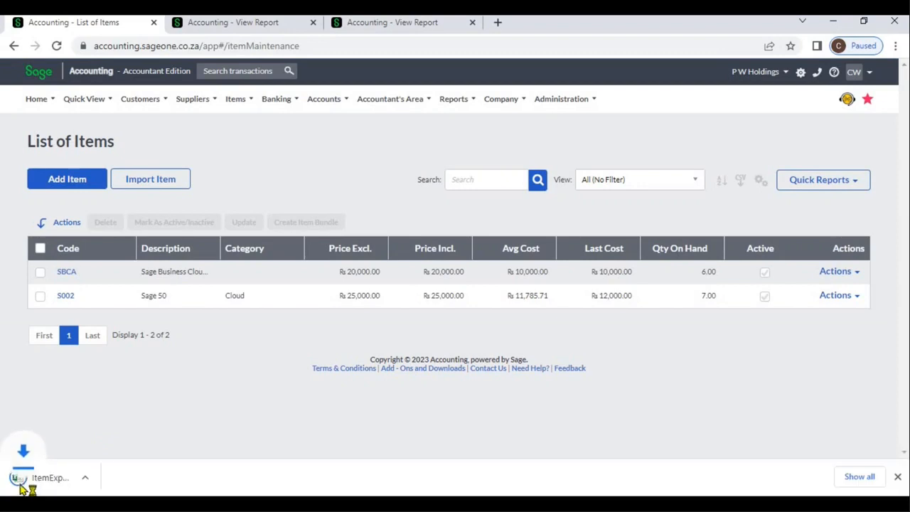
pyautogui.click(895, 476)
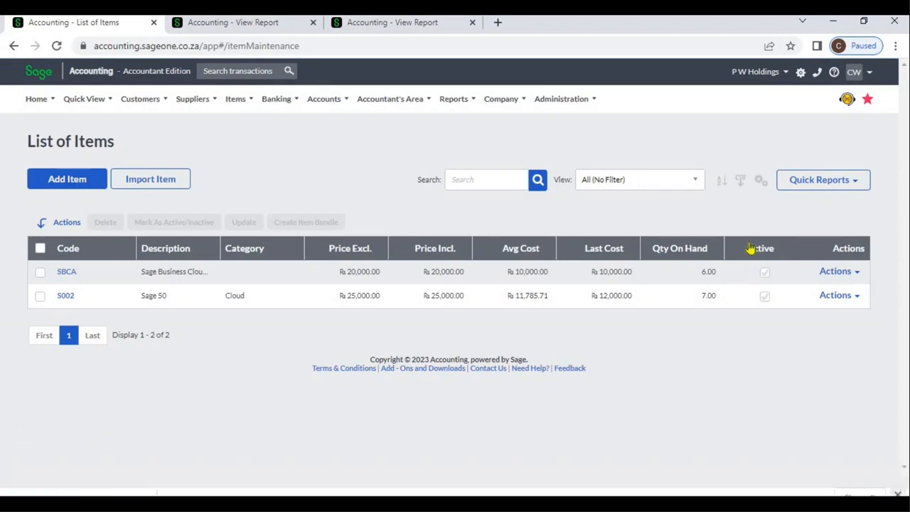
# - Customise the items grid to show the Item Type column and hide the Price Incl. column
pyautogui.click(761, 189)
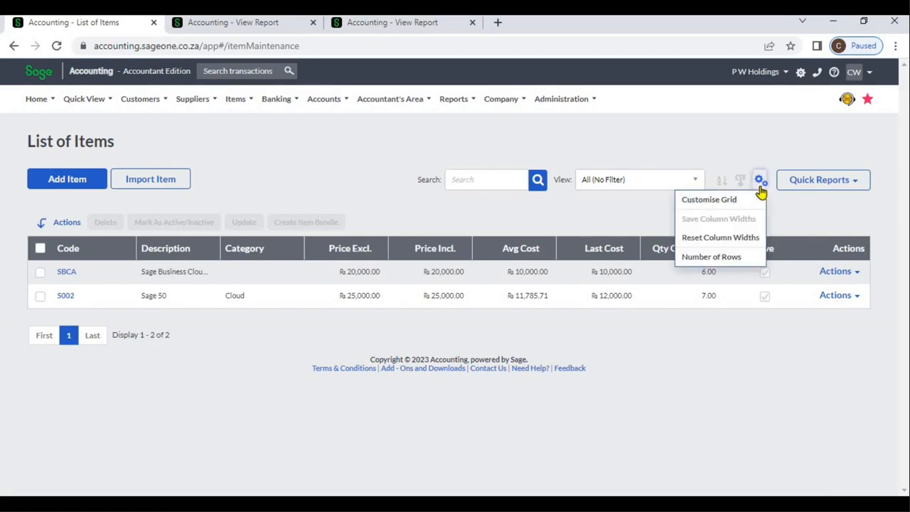
pyautogui.click(746, 202)
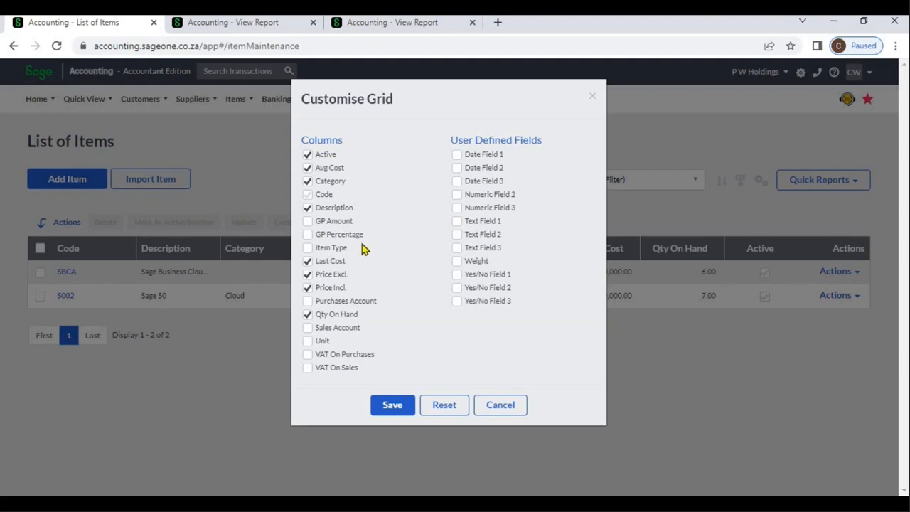
pyautogui.click(308, 249)
pyautogui.click(392, 406)
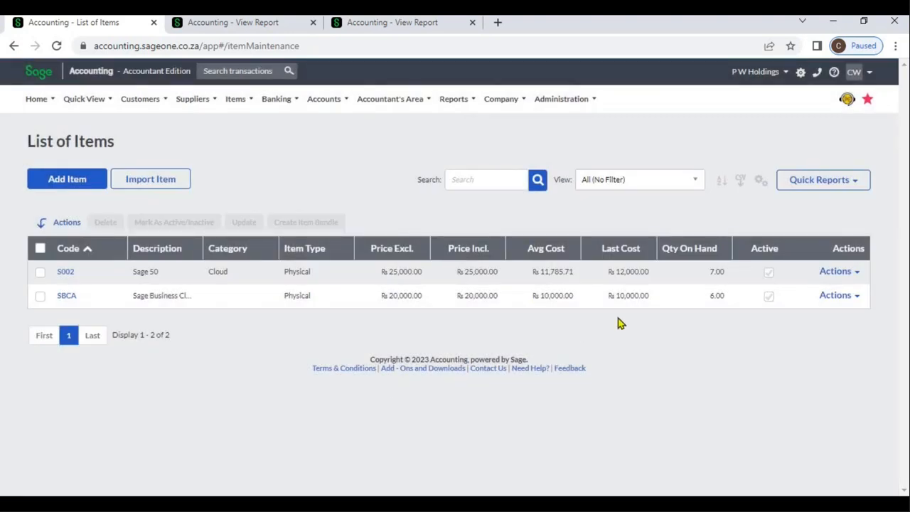
pyautogui.click(762, 185)
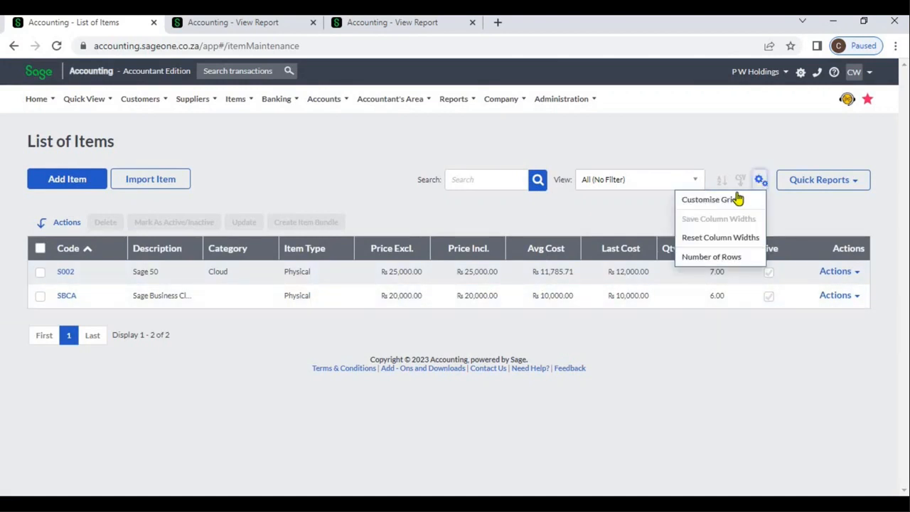
pyautogui.click(738, 198)
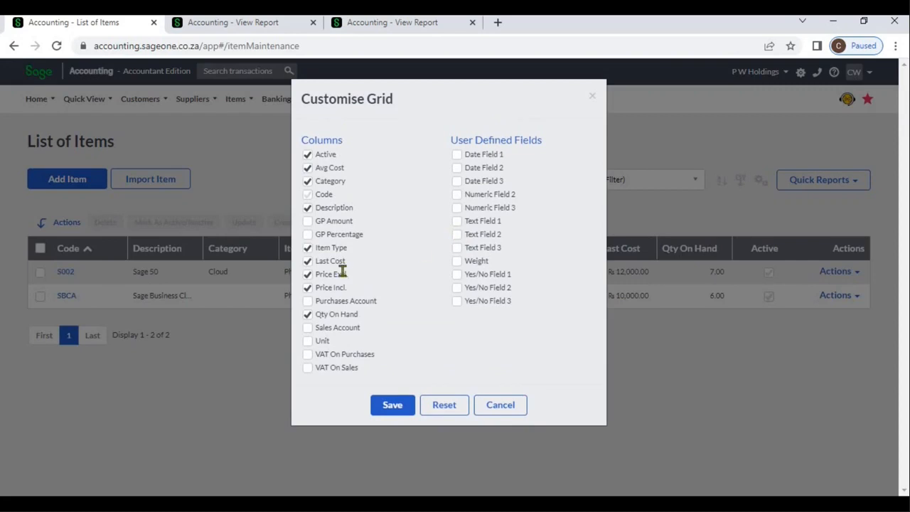
pyautogui.doubleClick(308, 288)
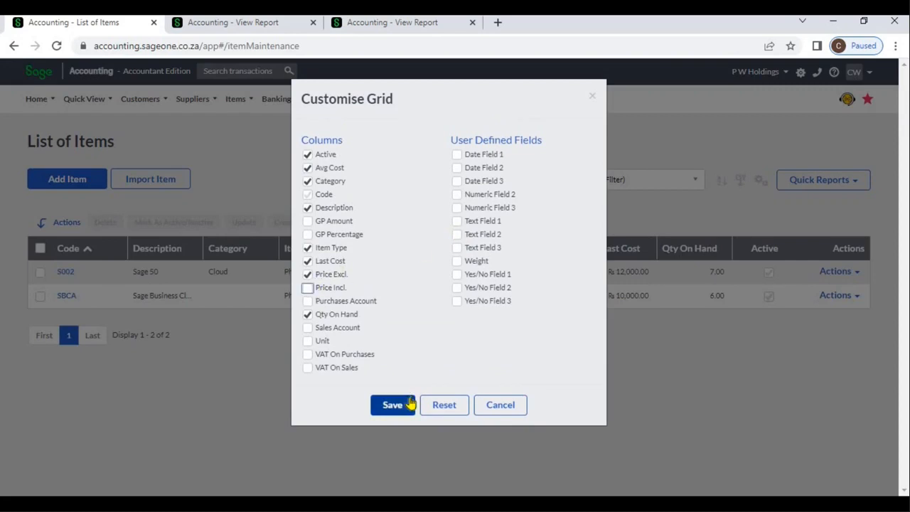
pyautogui.click(395, 405)
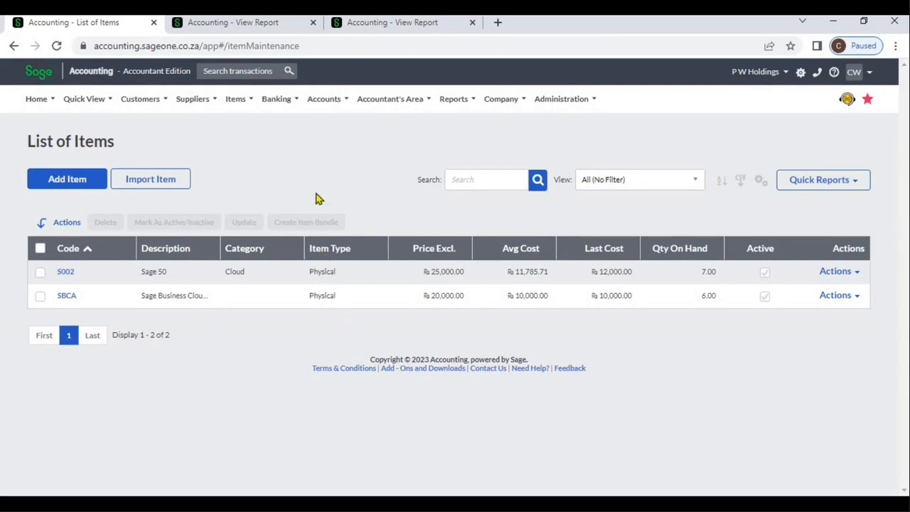
# - Go to the supplier invoices and start a new supplier invoice
pyautogui.click(146, 106)
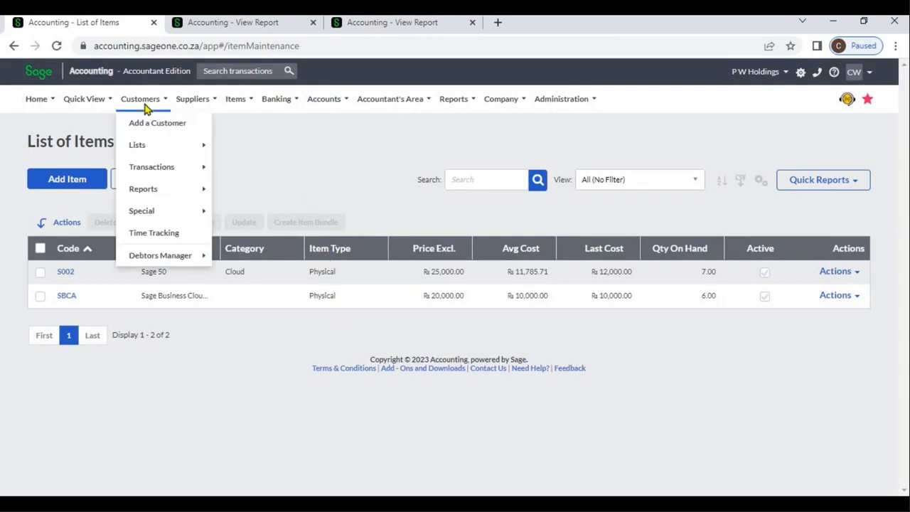
pyautogui.click(187, 104)
pyautogui.moveTo(200, 172)
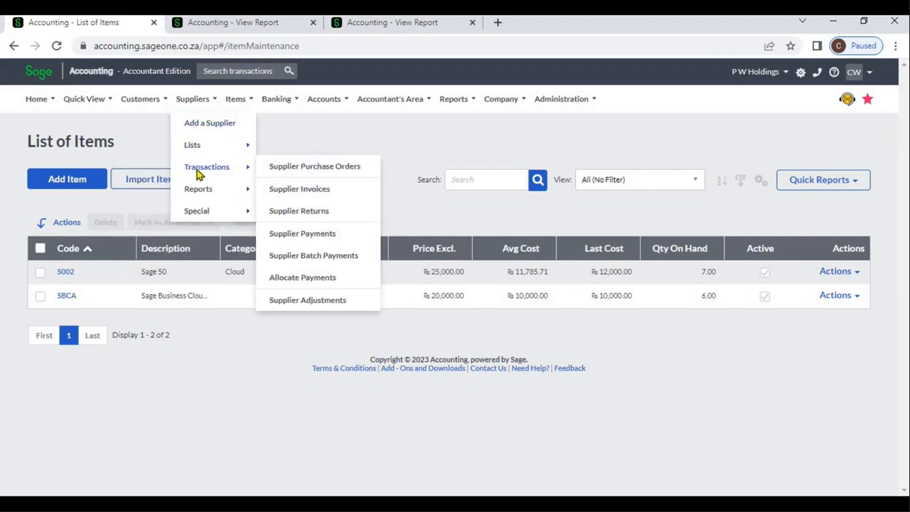
pyautogui.click(288, 191)
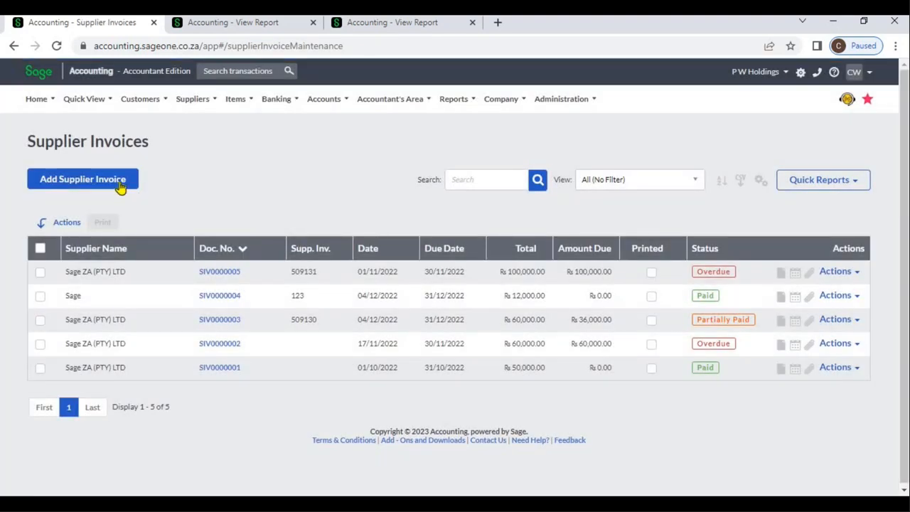
pyautogui.click(119, 185)
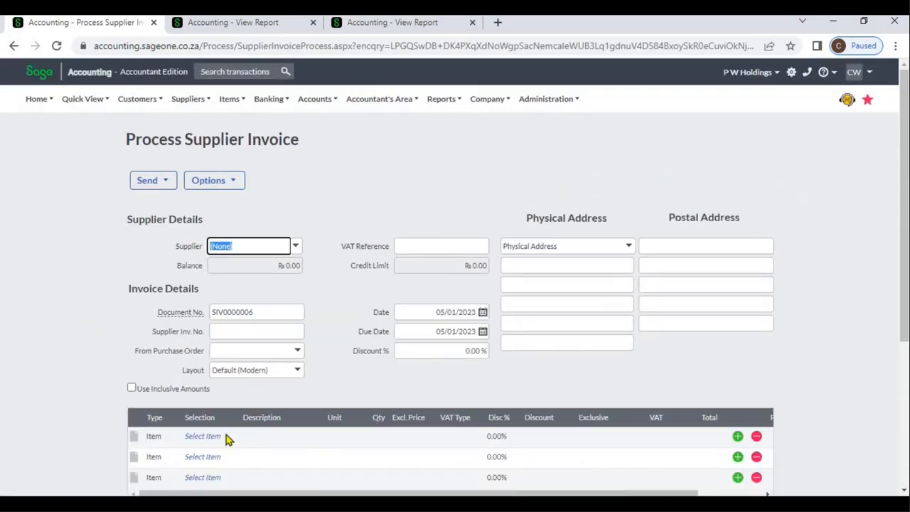
# - Review the form for adding a new item from the invoice's first line, and close it without saving
pyautogui.click(212, 437)
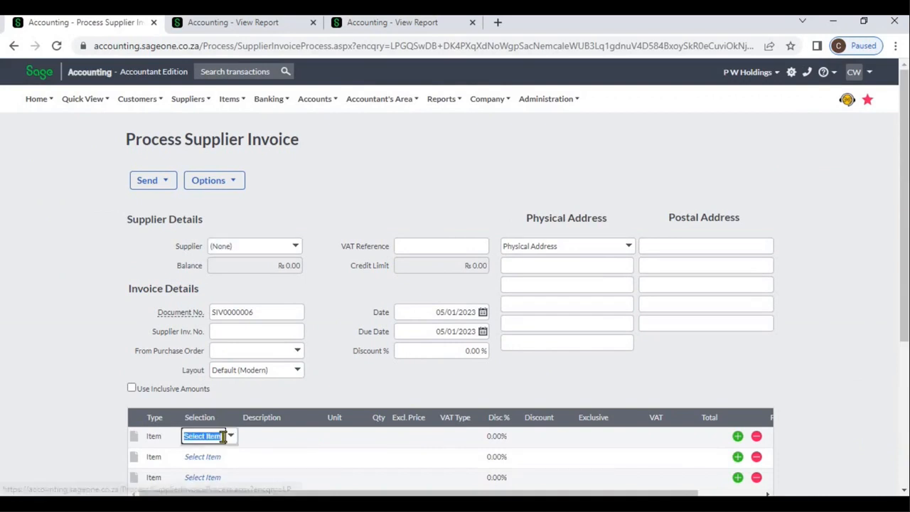
pyautogui.click(232, 436)
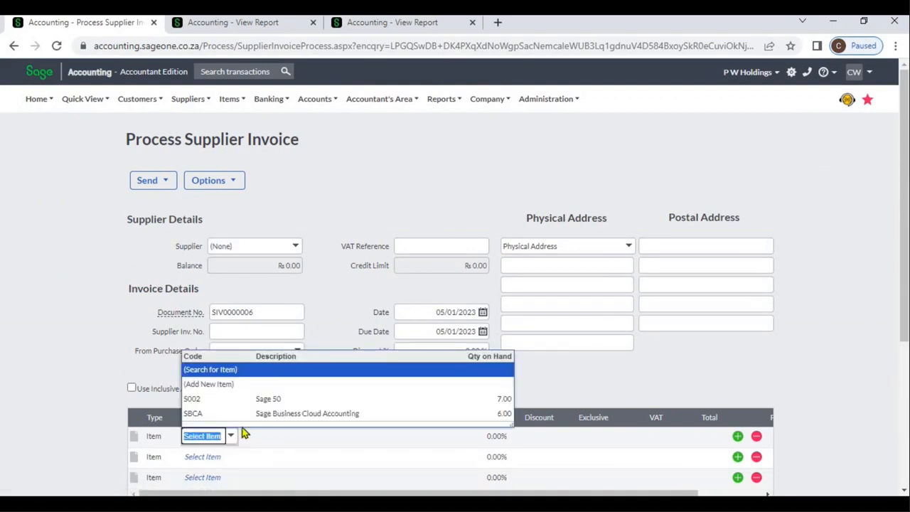
pyautogui.click(235, 386)
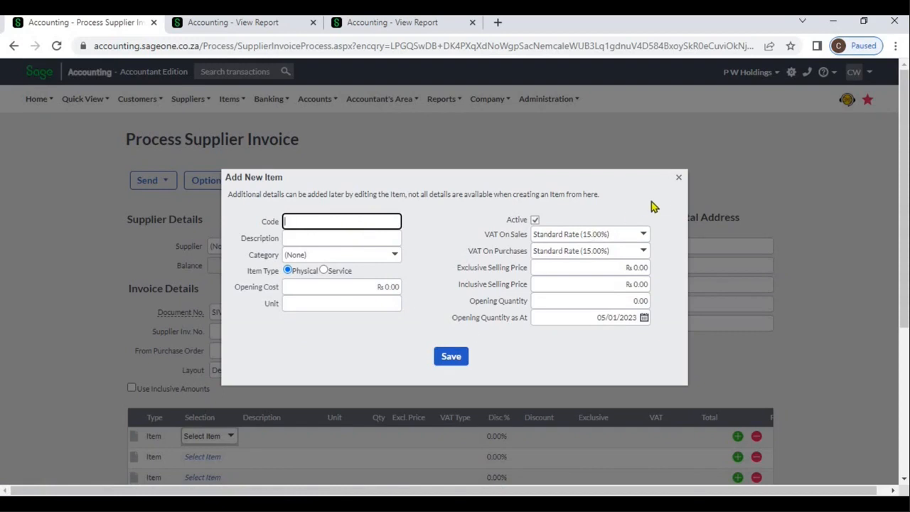
pyautogui.click(678, 179)
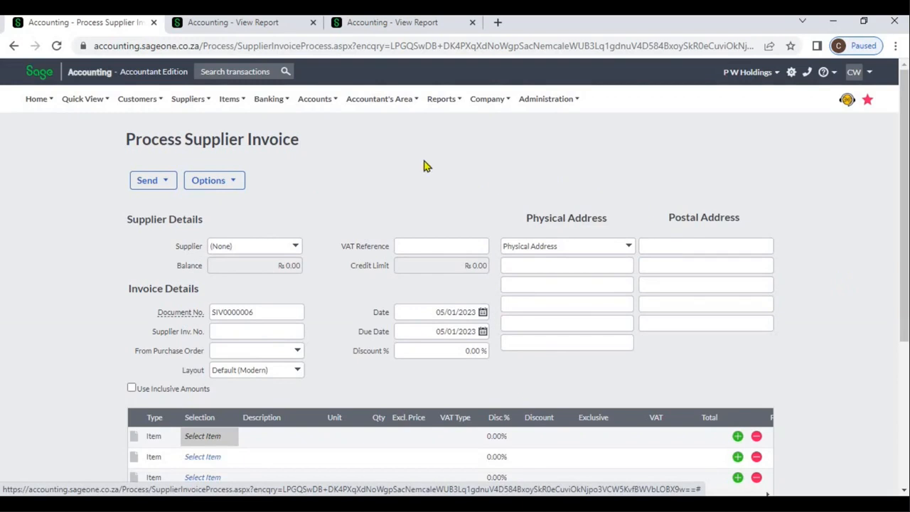
pyautogui.moveTo(235, 111)
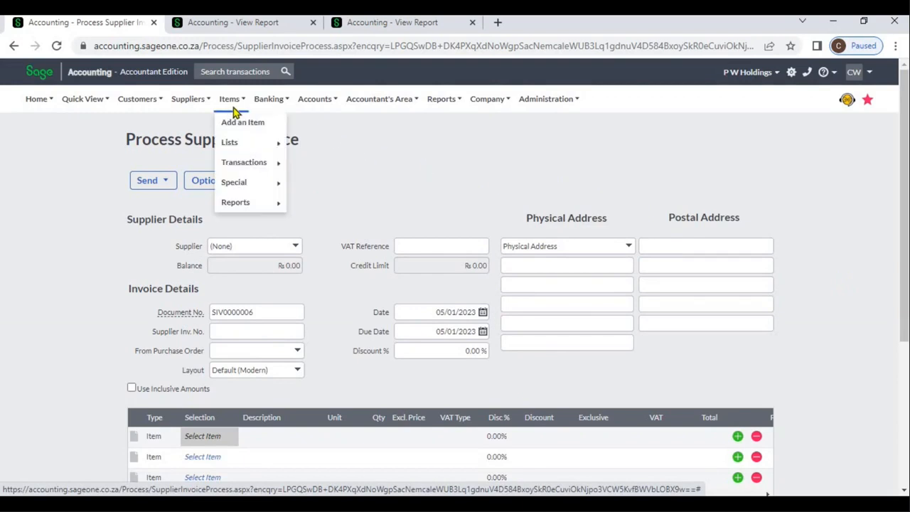